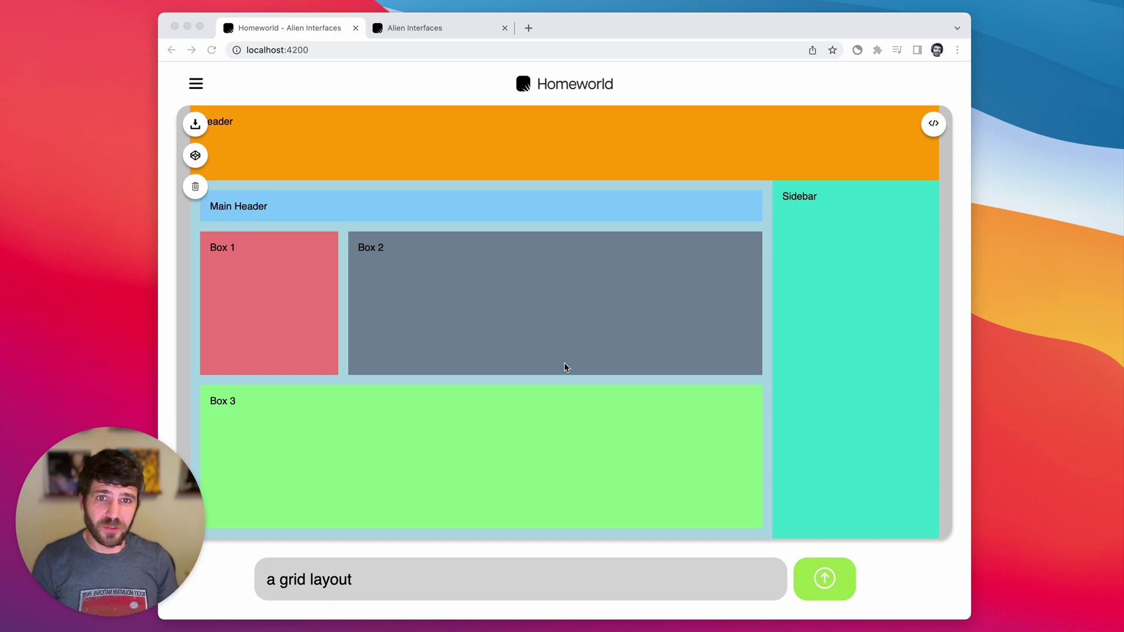
Inspect the grid layout's HTML and CSS in the code view, then close it
click(378, 587)
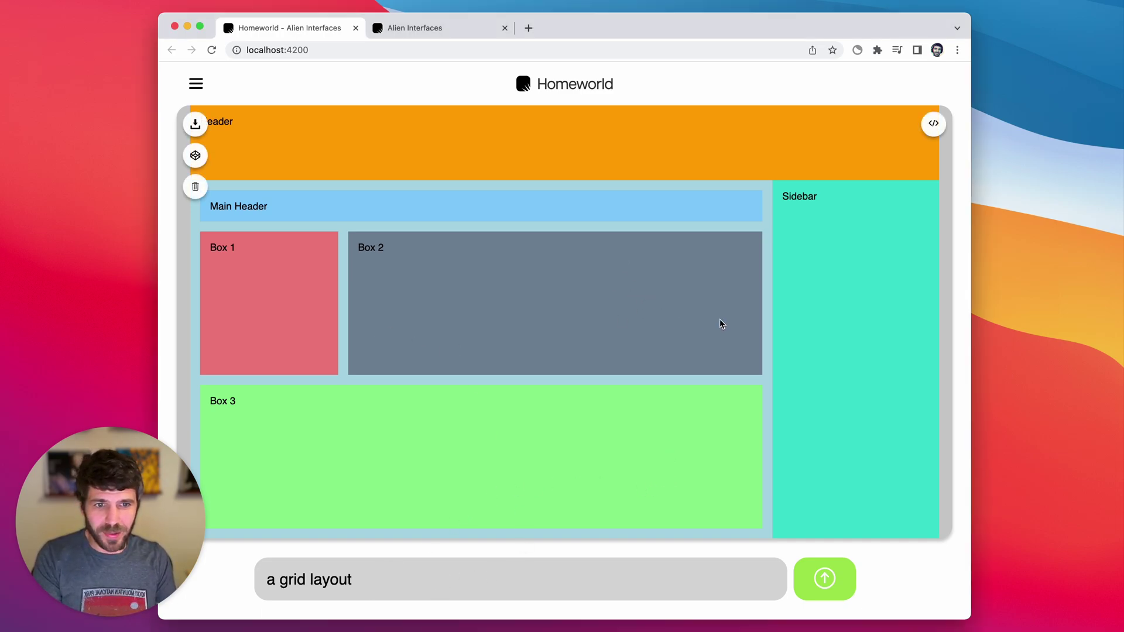
click(934, 125)
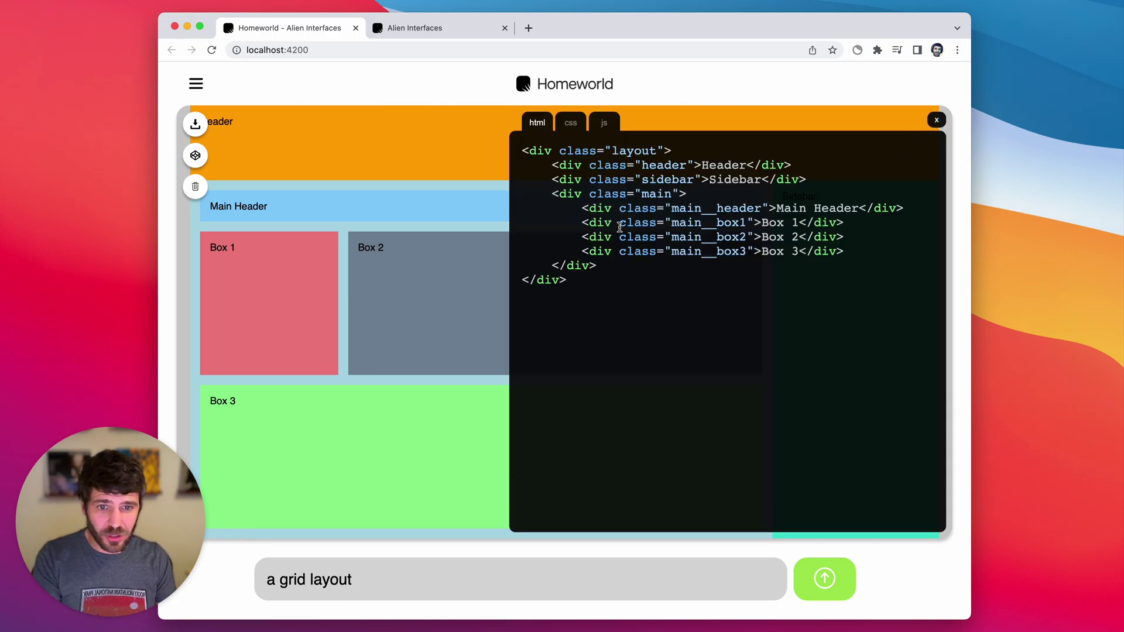
click(573, 124)
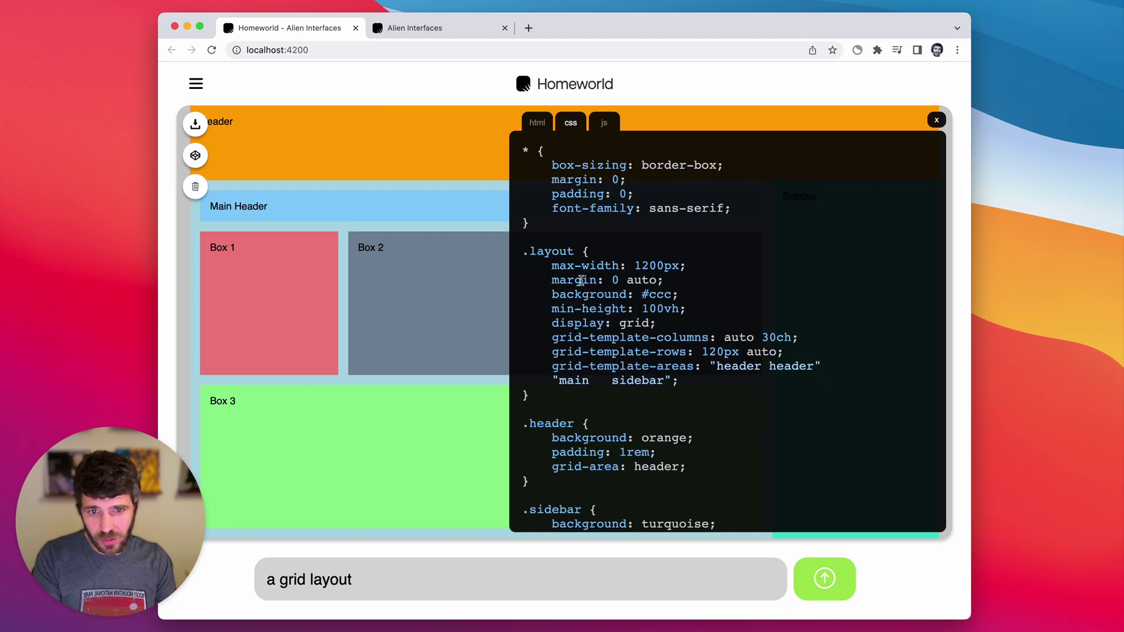
scroll(581, 281, down, 10)
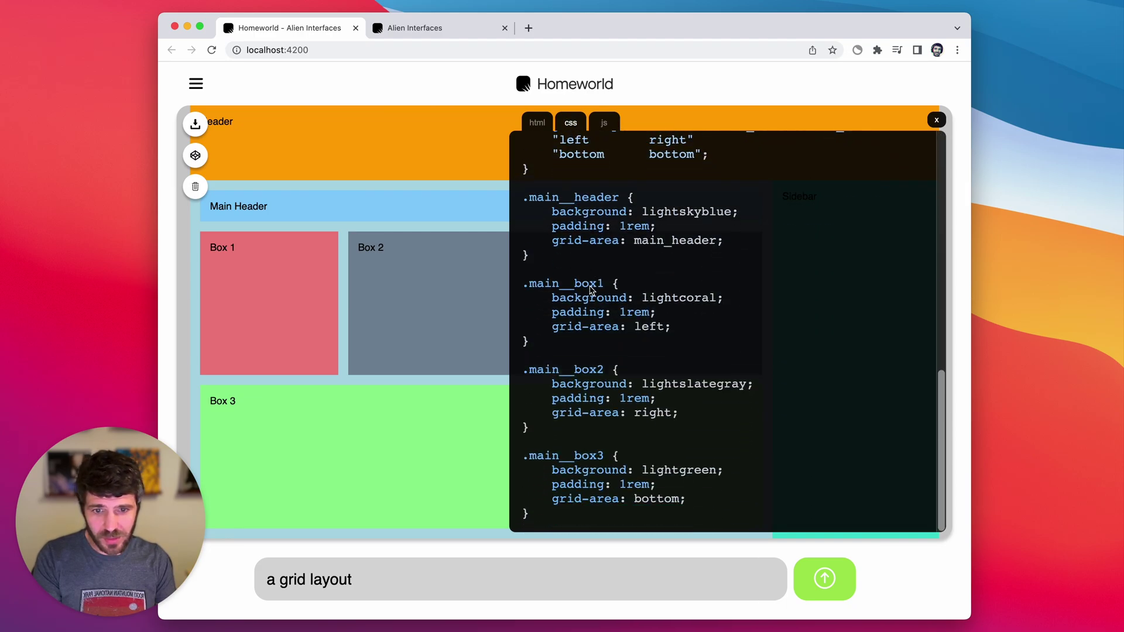
scroll(591, 289, up, 10)
click(936, 120)
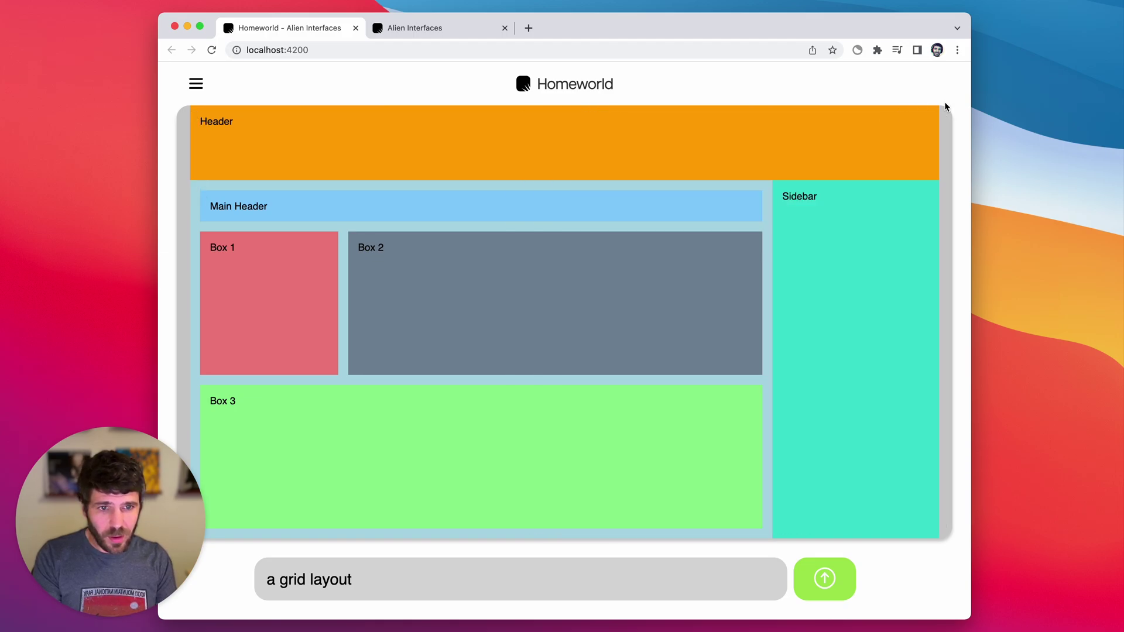
Replace the prompt with 'color all the items with a winter color scheme' and submit it
click(936, 121)
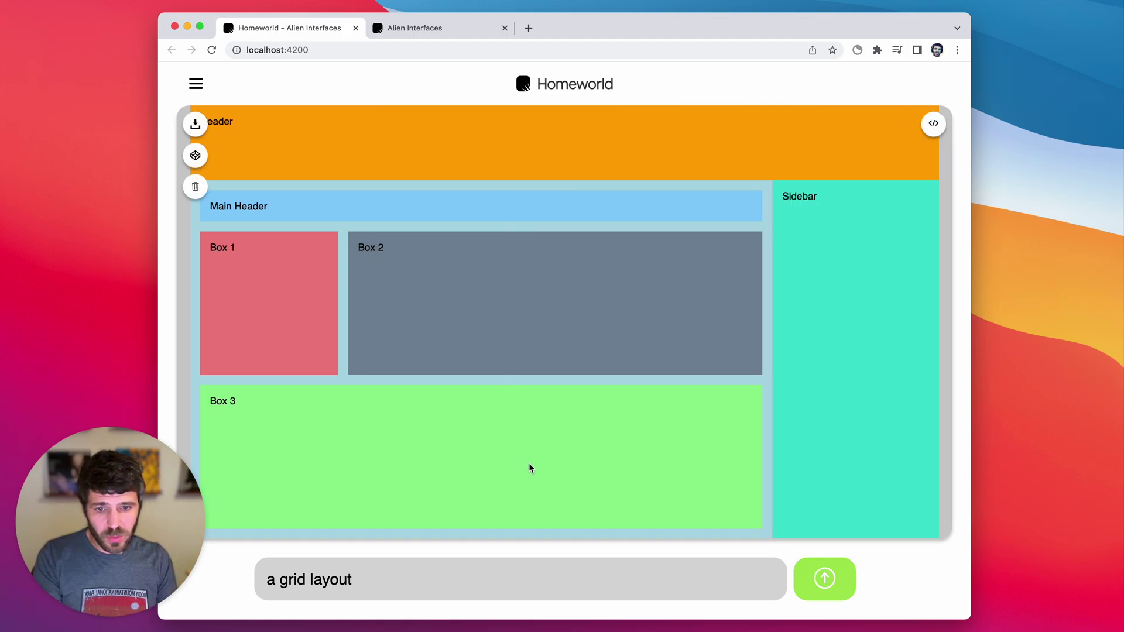
triple_click(354, 576)
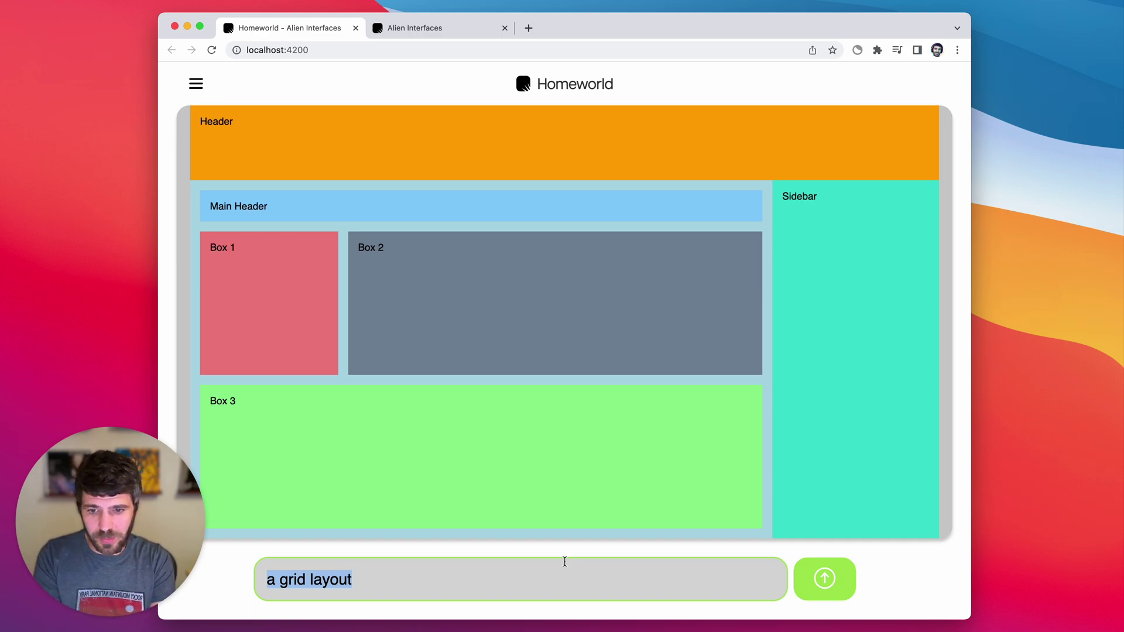
text(color all the )
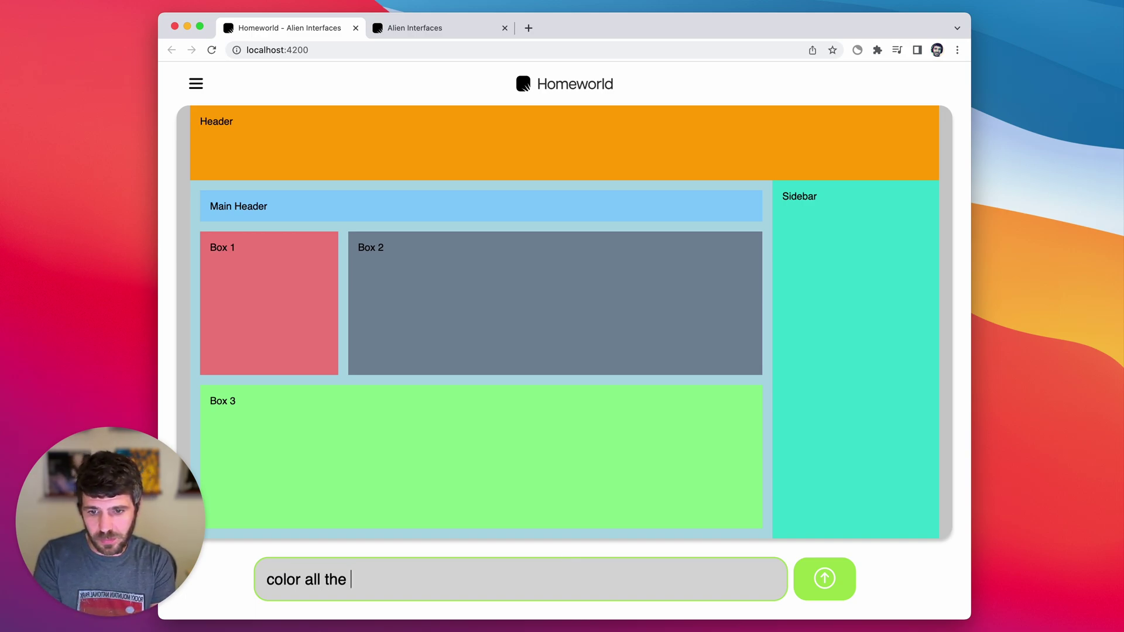
text(items with a win)
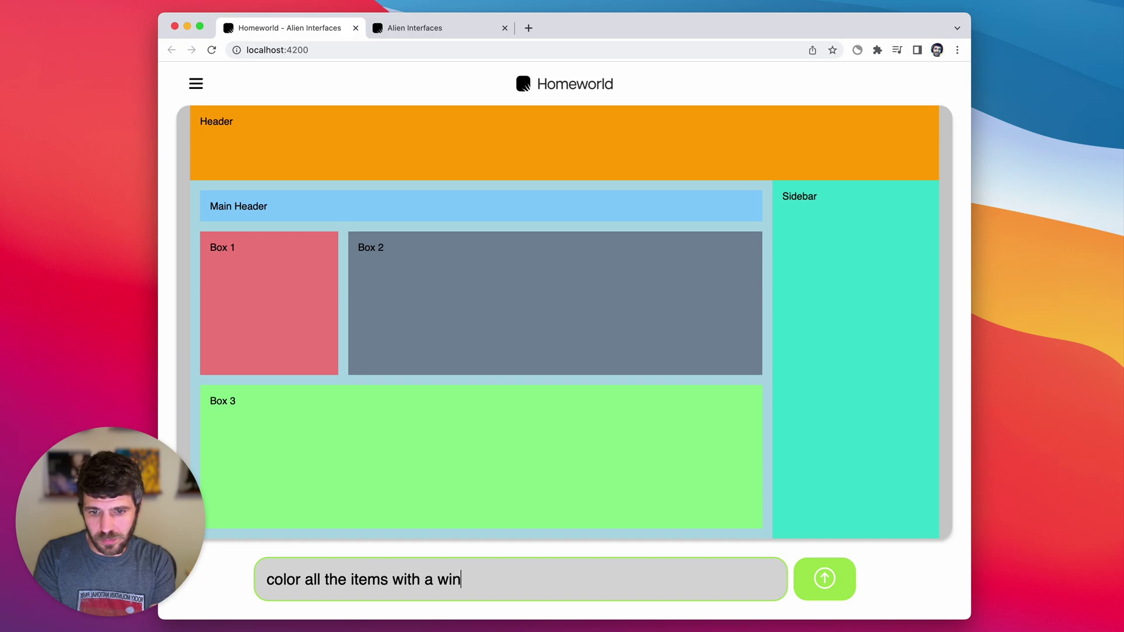
text(ter color scheme)
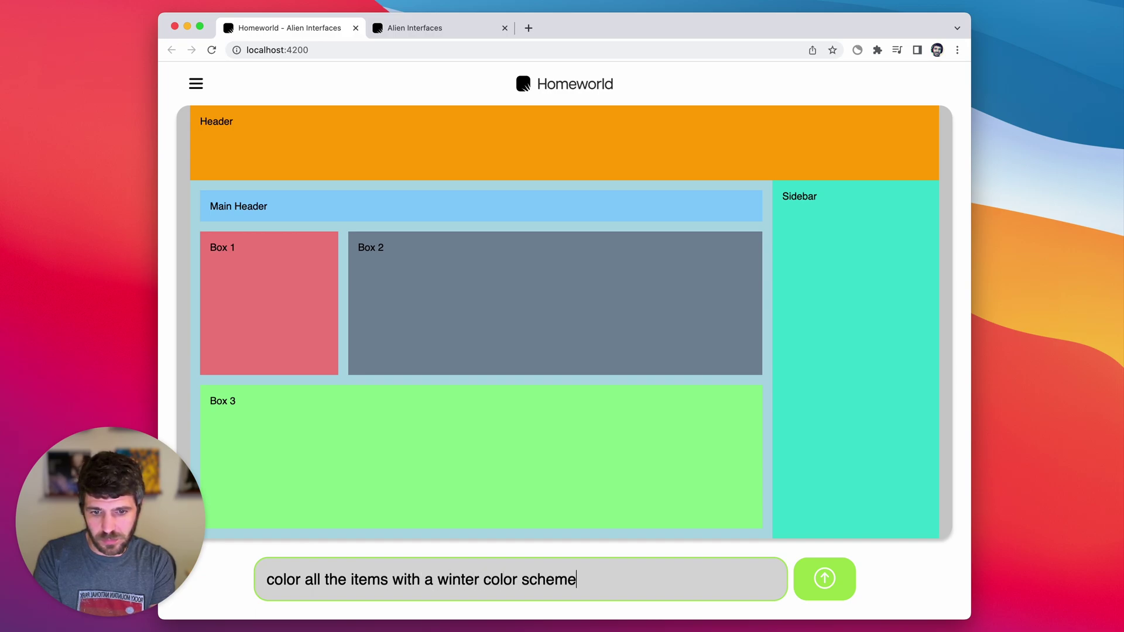
key(Return)
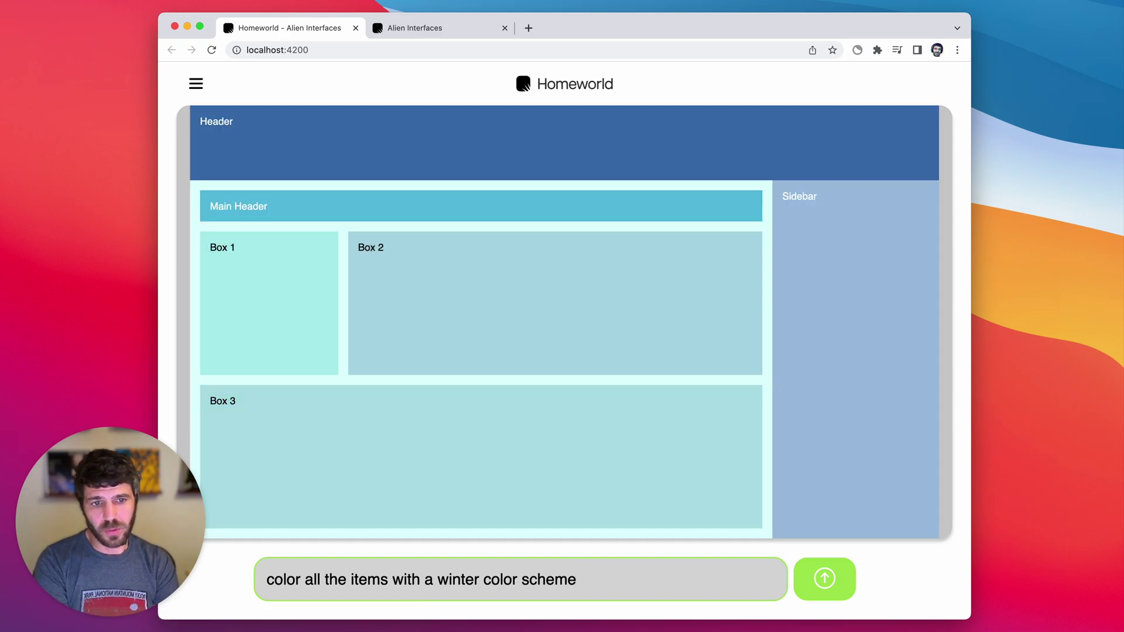
Wait for the grid to regenerate in cool winter blues and pale teals
mouse_move(690, 318)
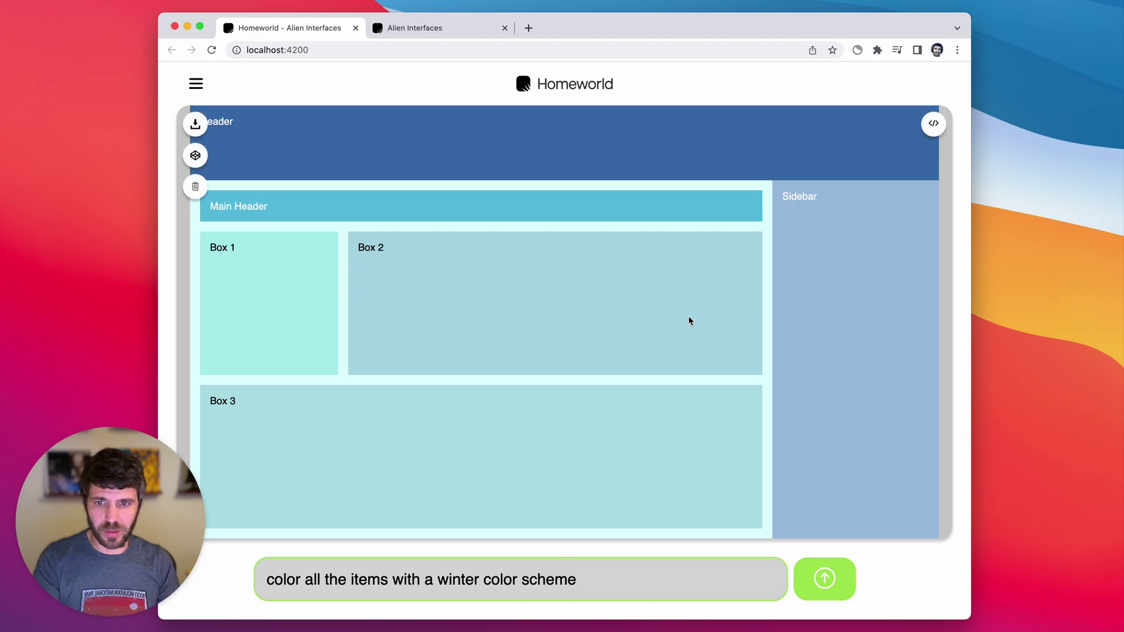
click(933, 128)
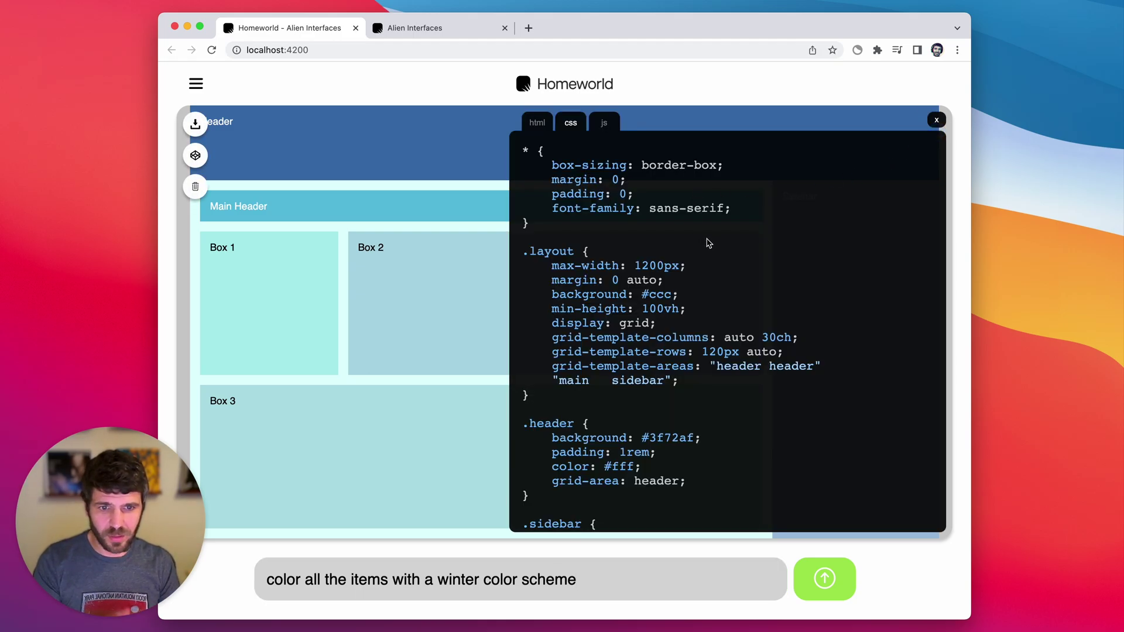
scroll(673, 257, down, 5)
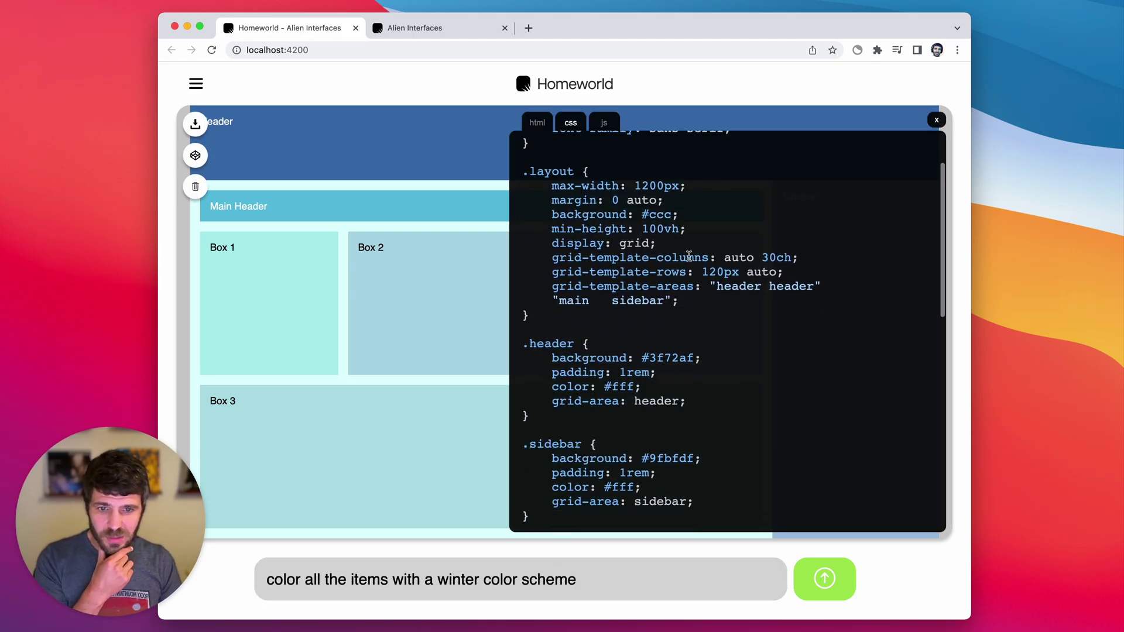
scroll(632, 293, down, 5)
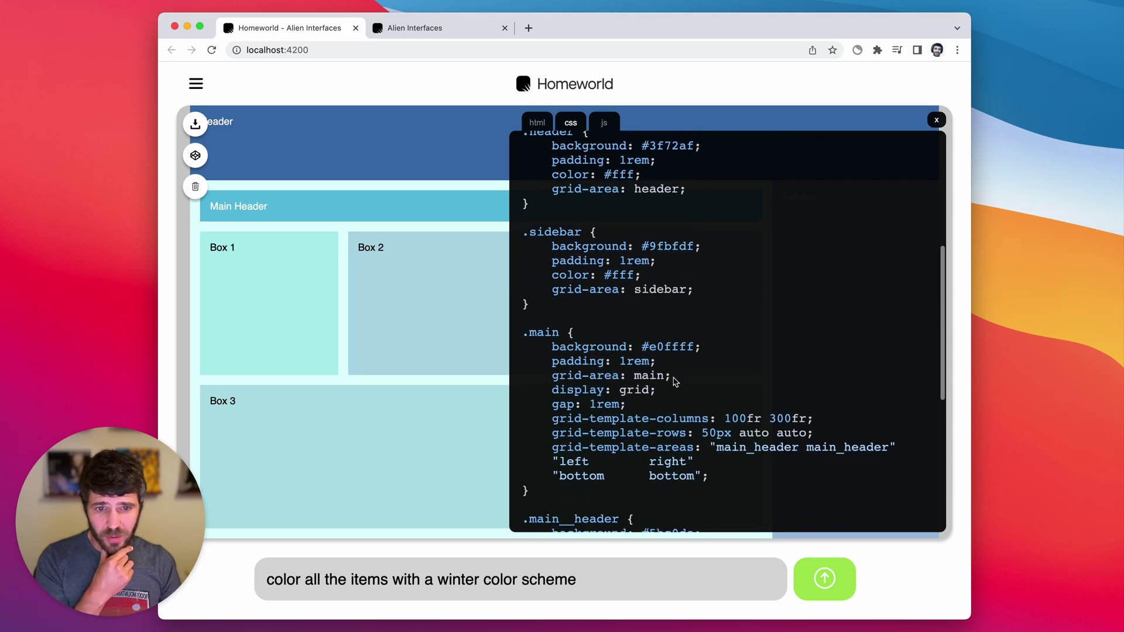
scroll(679, 372, down, 8)
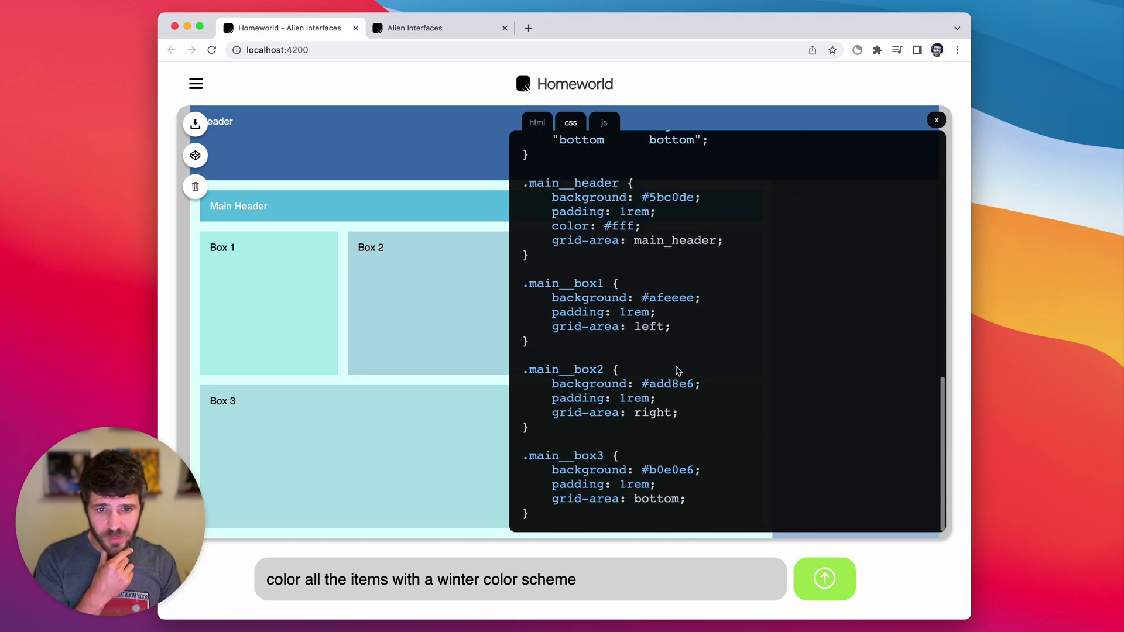
scroll(676, 367, up, 15)
scroll(676, 367, up, 3)
click(536, 122)
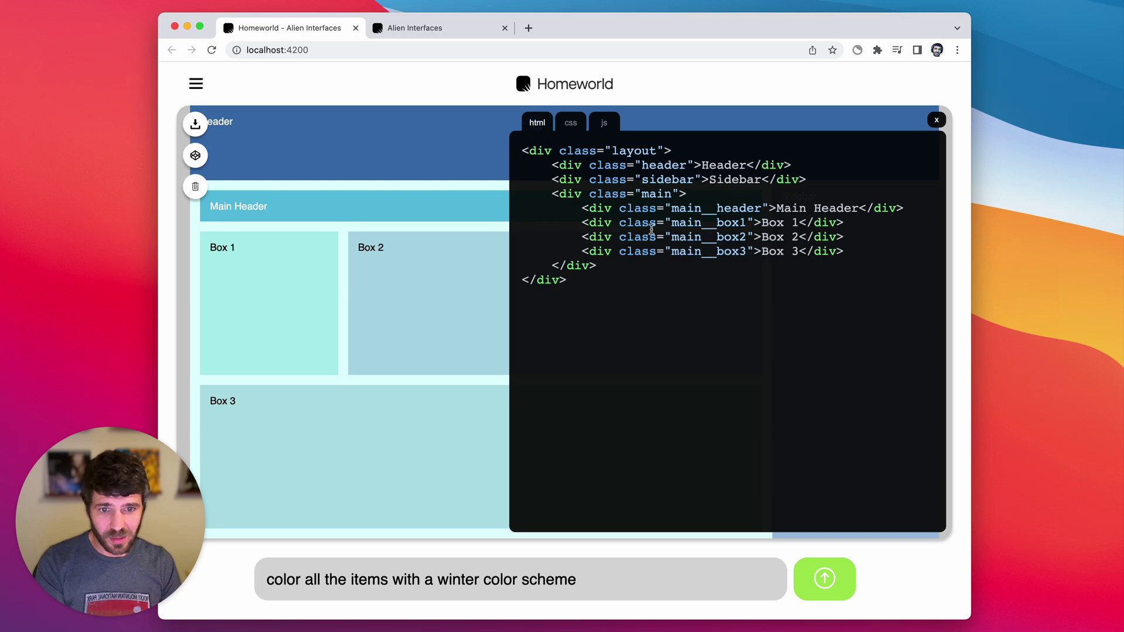
click(937, 121)
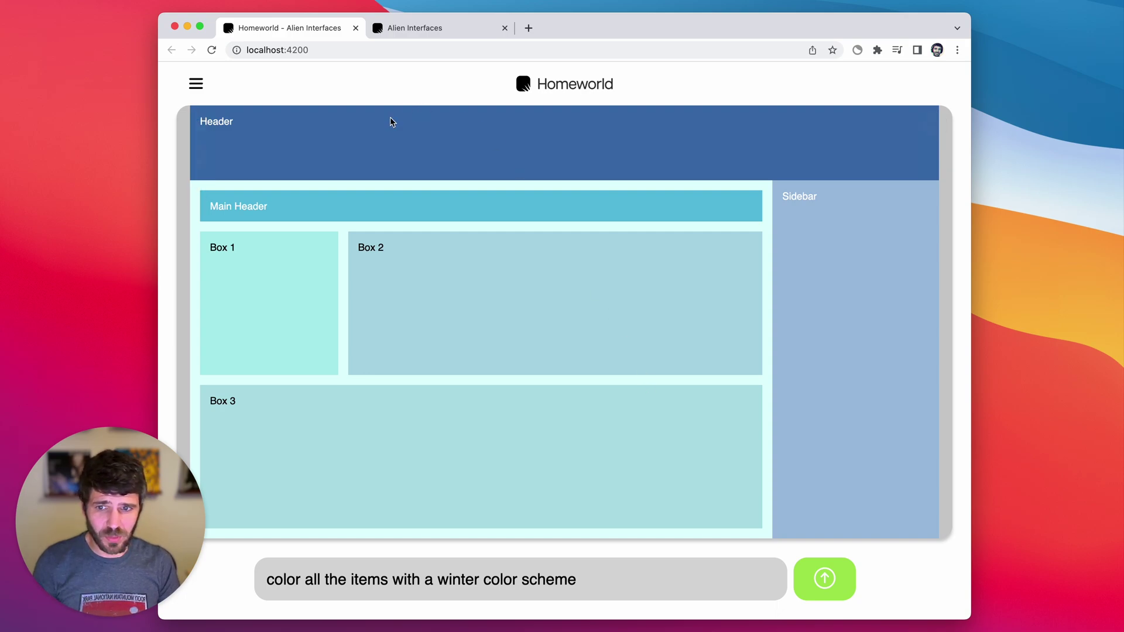
Trash the winter-colored grid from the canvas and select the old prompt text
click(196, 188)
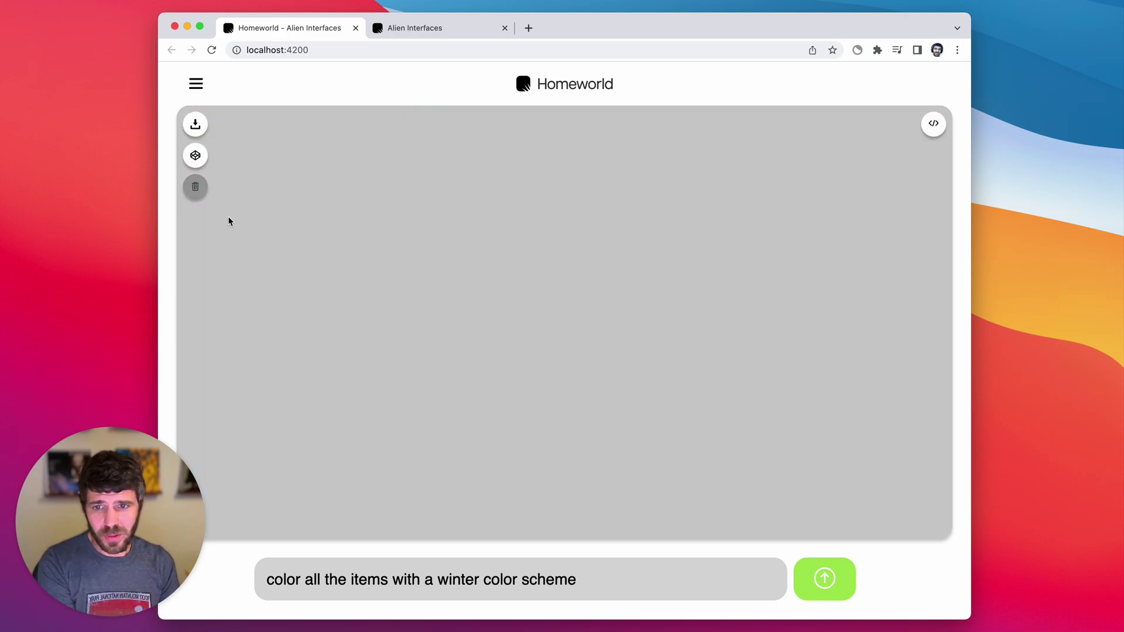
click(473, 590)
key(super+a)
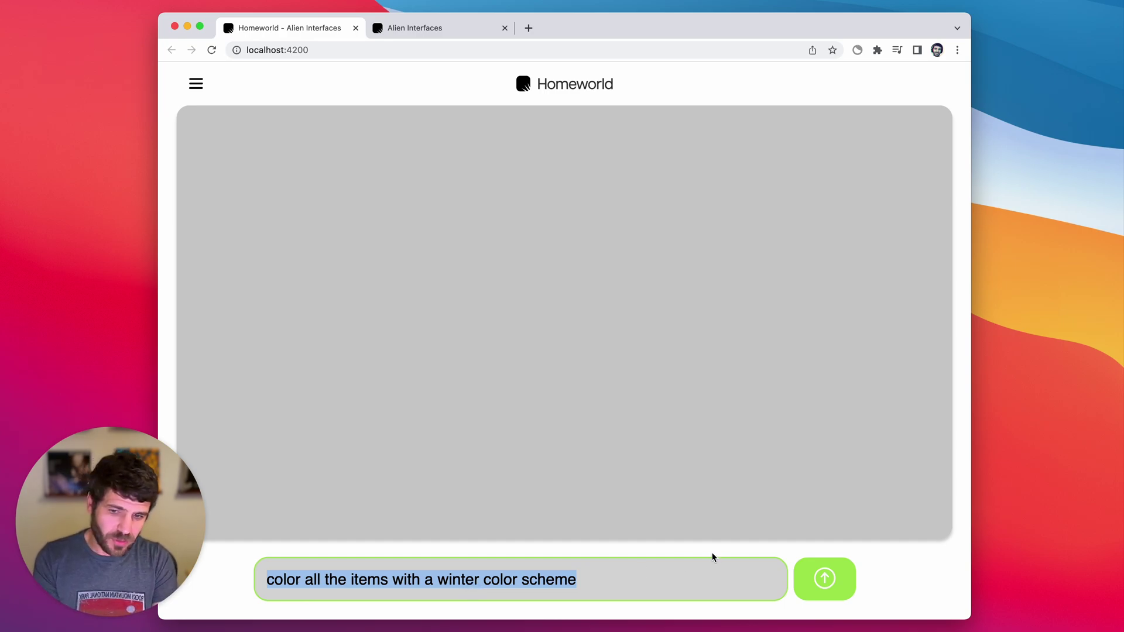
Request 'create an ai chat bot that has an input field that submits the text to the chat'
text(create)
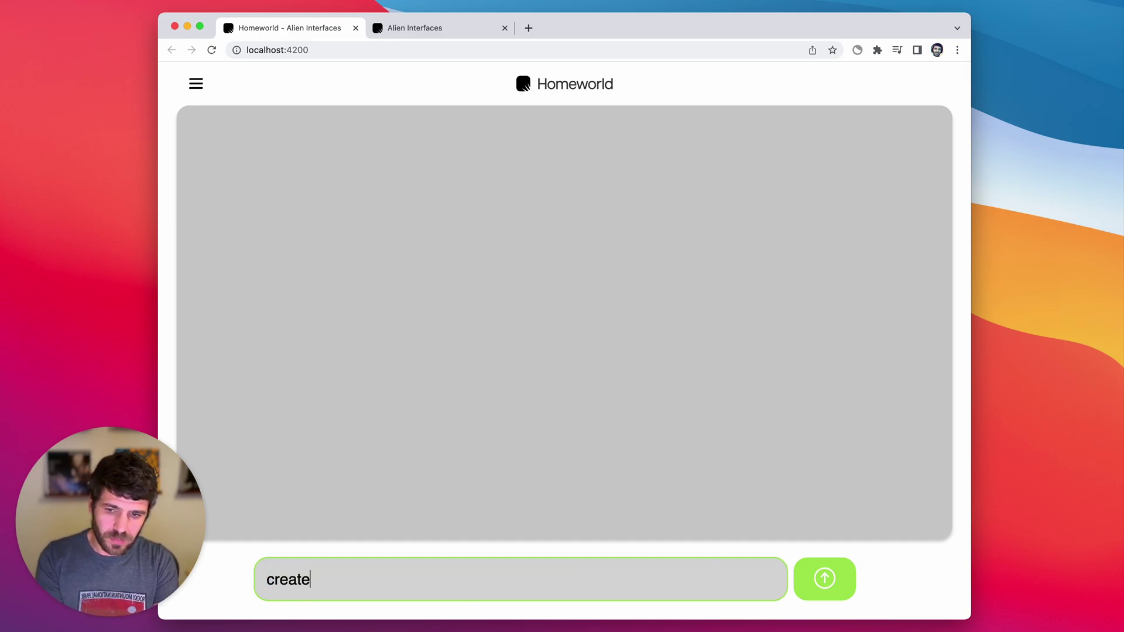
text( an ai chat bot t)
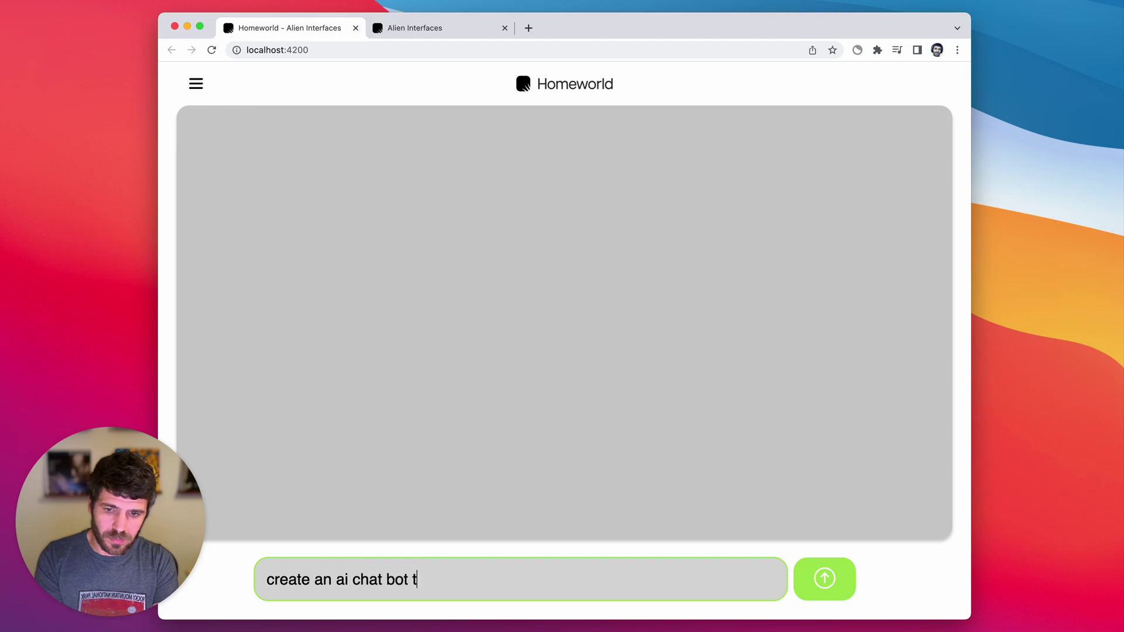
text(hat has a)
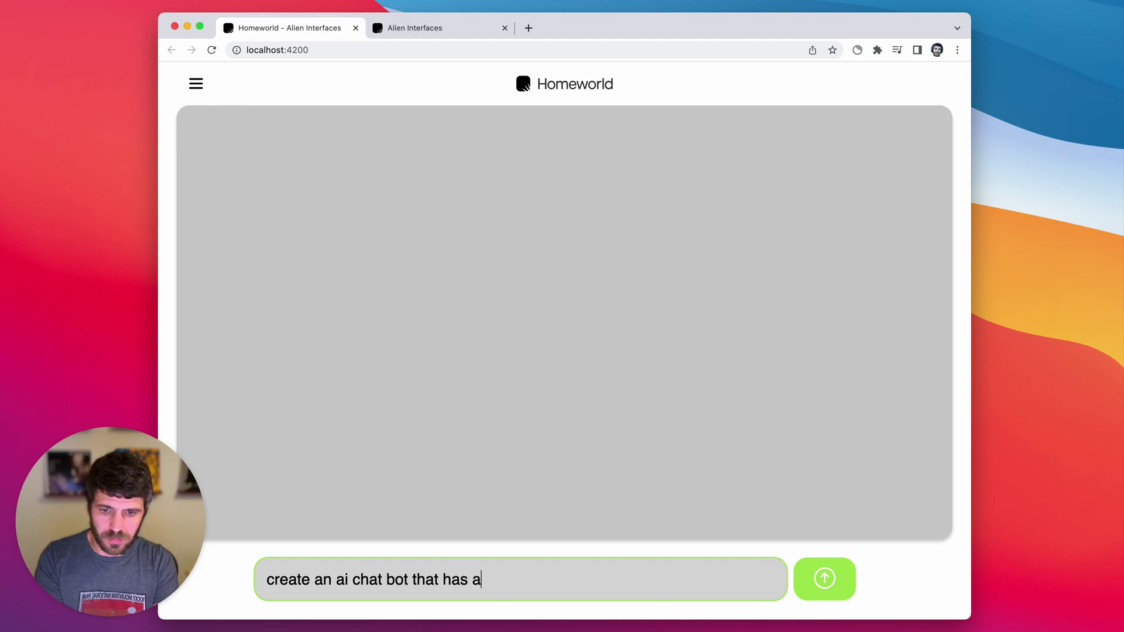
text(n in)
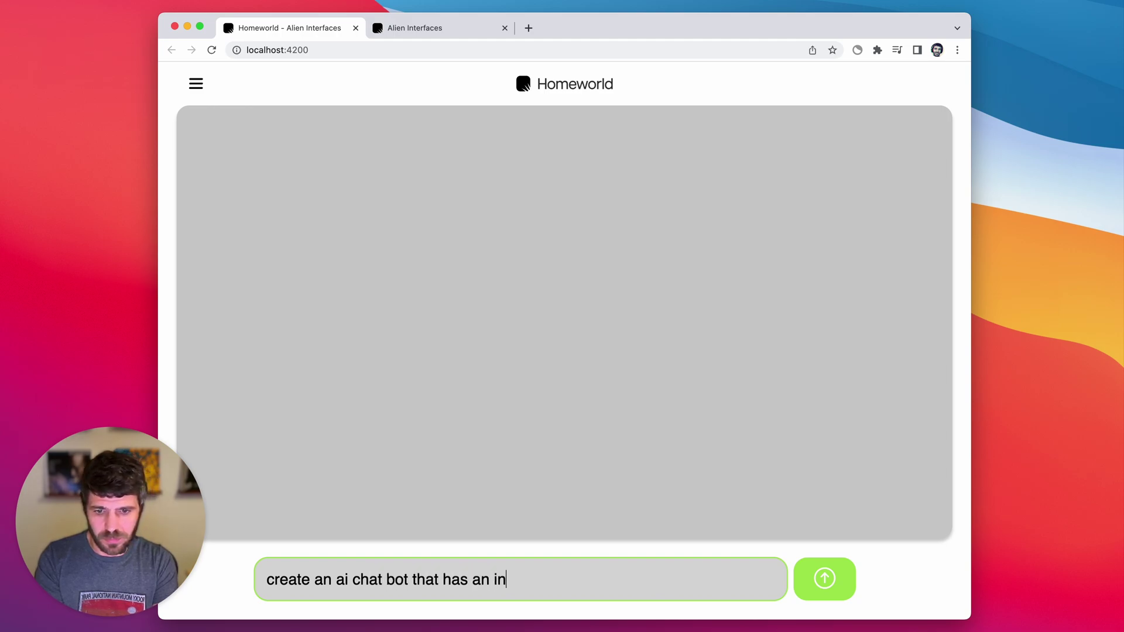
text(put field th)
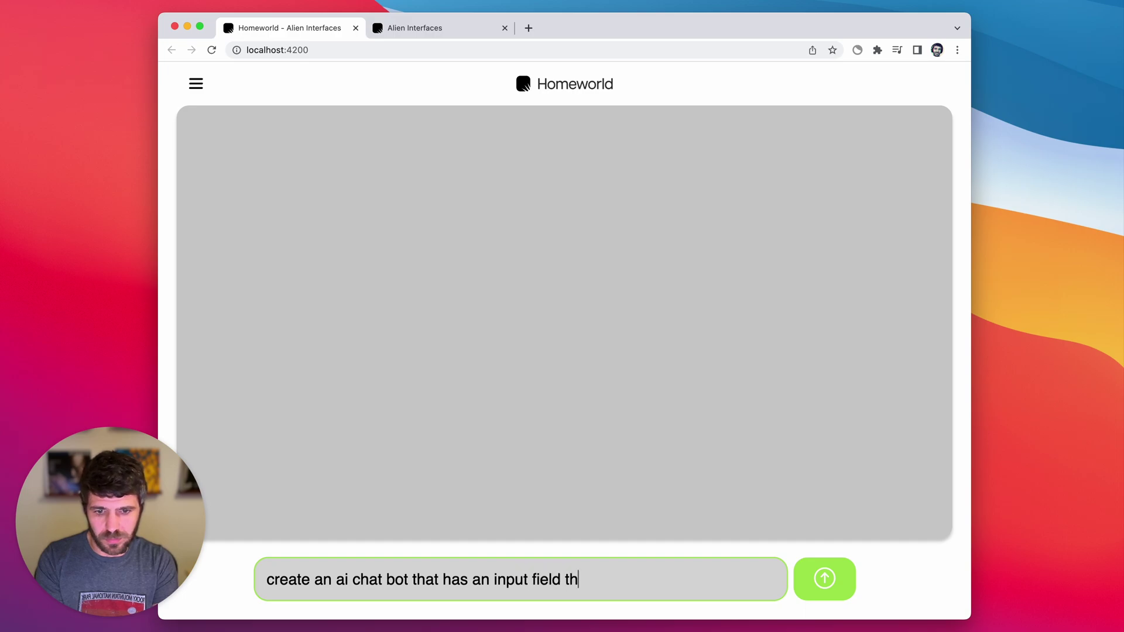
text(at submits the)
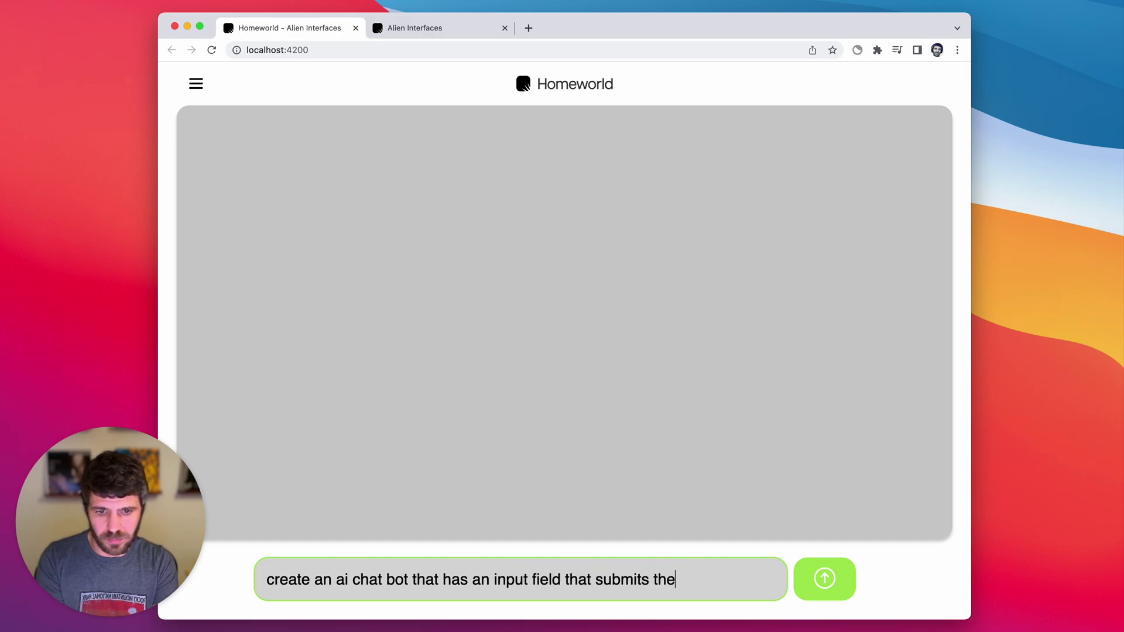
text( text to the chat)
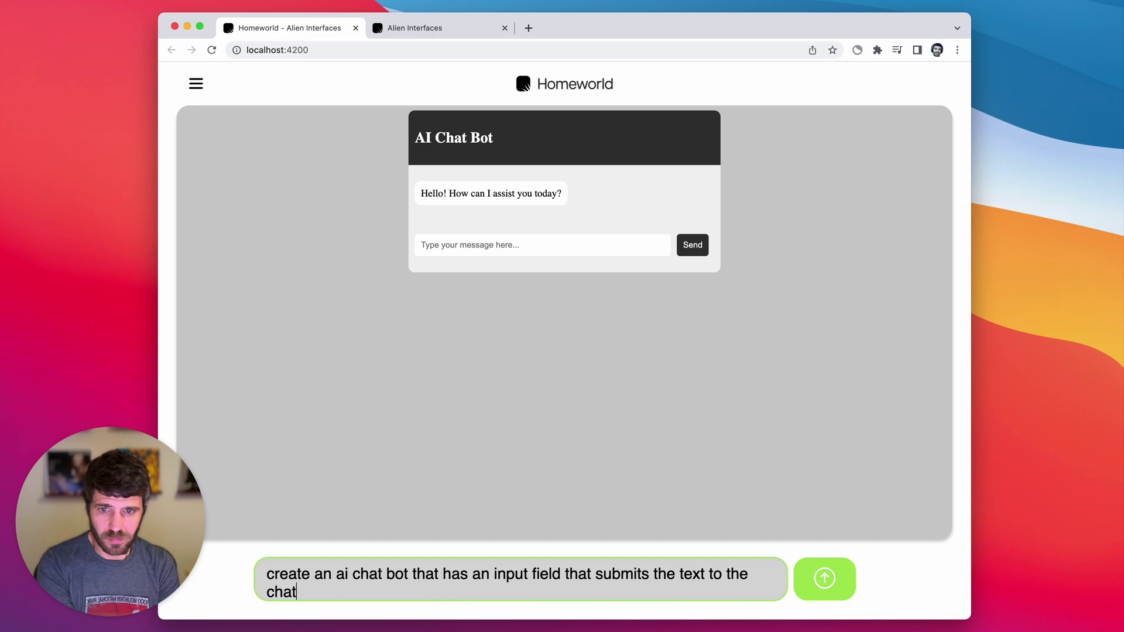
click(478, 250)
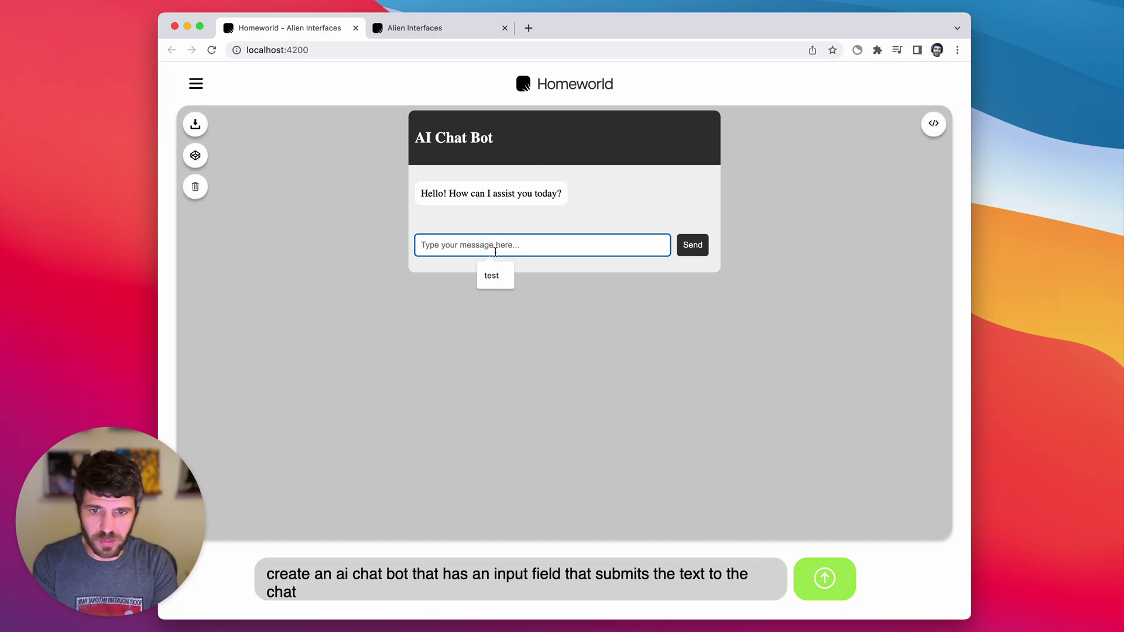
Send the messages 'hello' and 'how are you?' in the chat bot
text(hello)
key(Return)
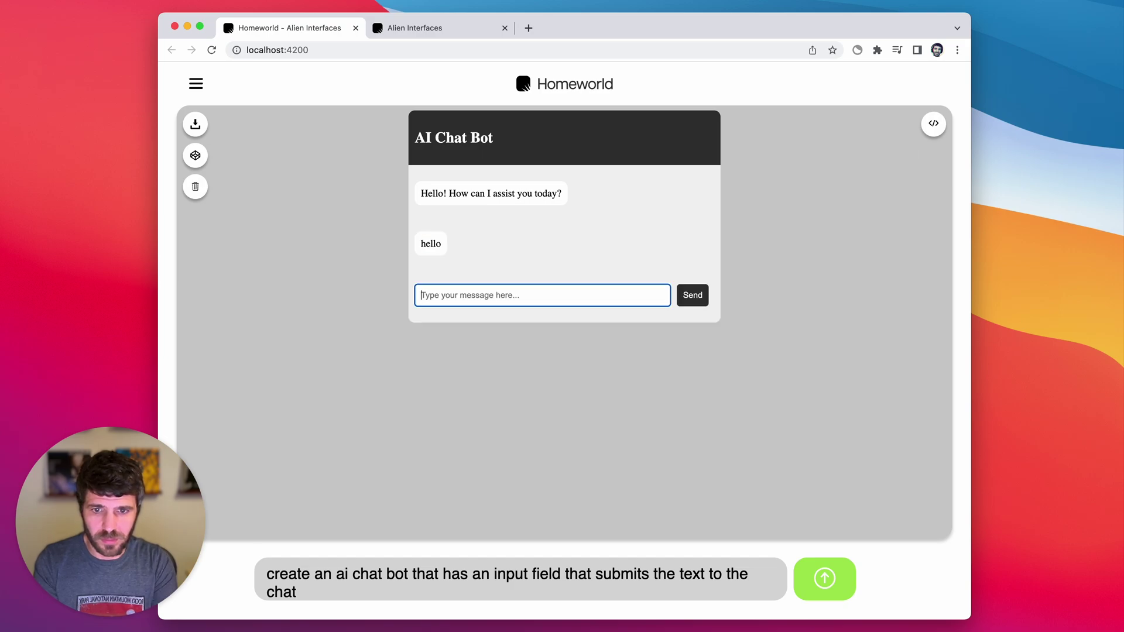
text(how are you?)
key(Return)
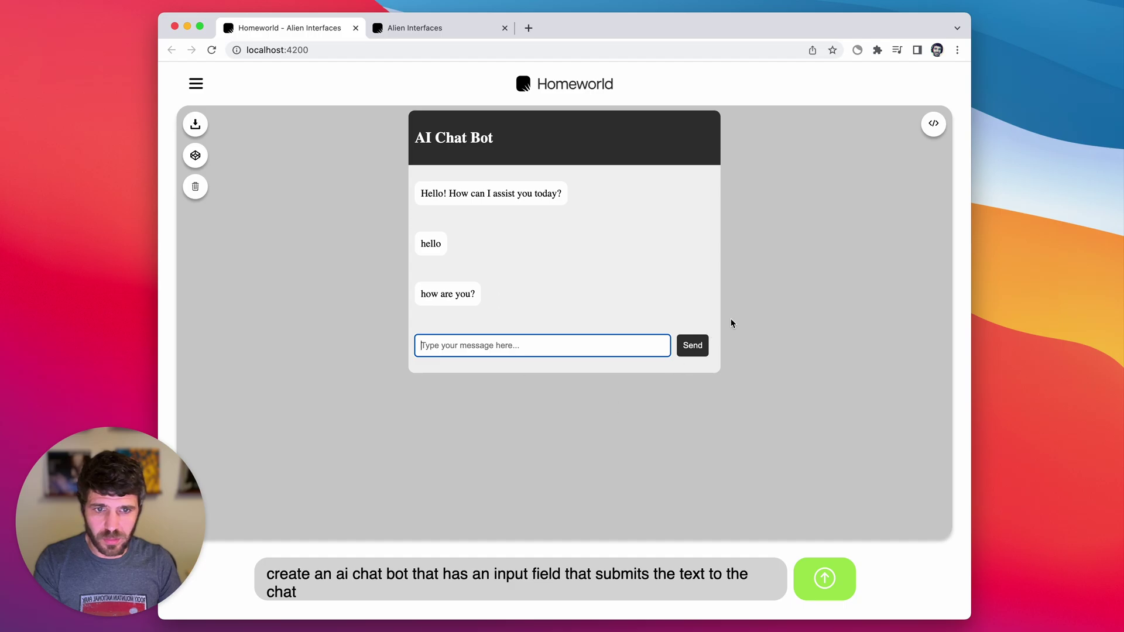
Review the generated page's CSS and JavaScript in the code view, then close it
click(935, 129)
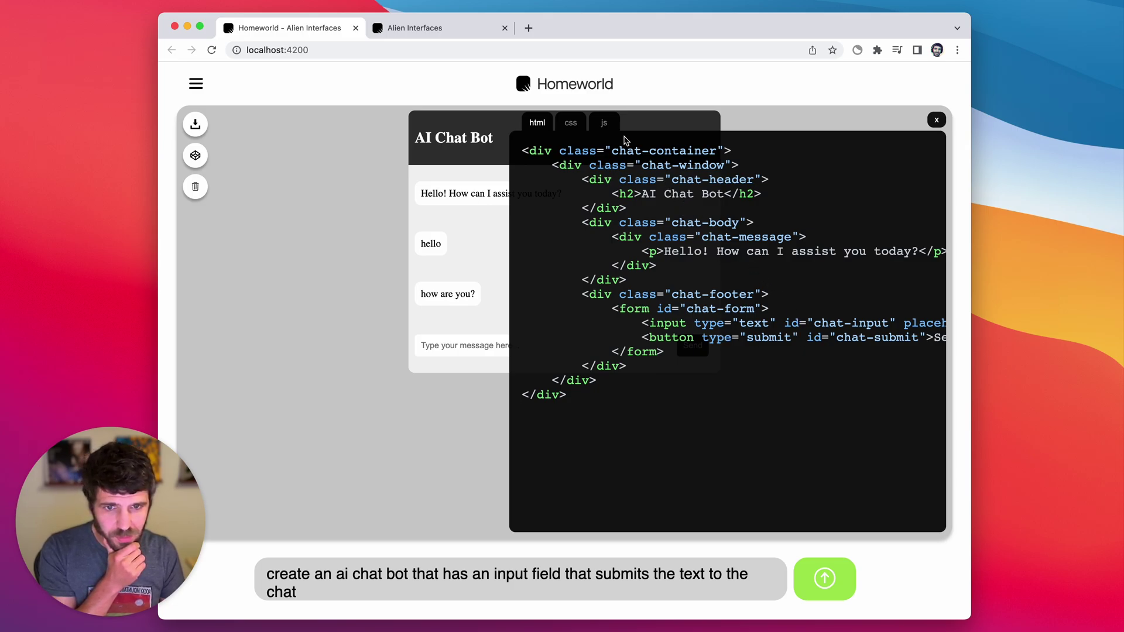
click(572, 125)
scroll(643, 281, down, 5)
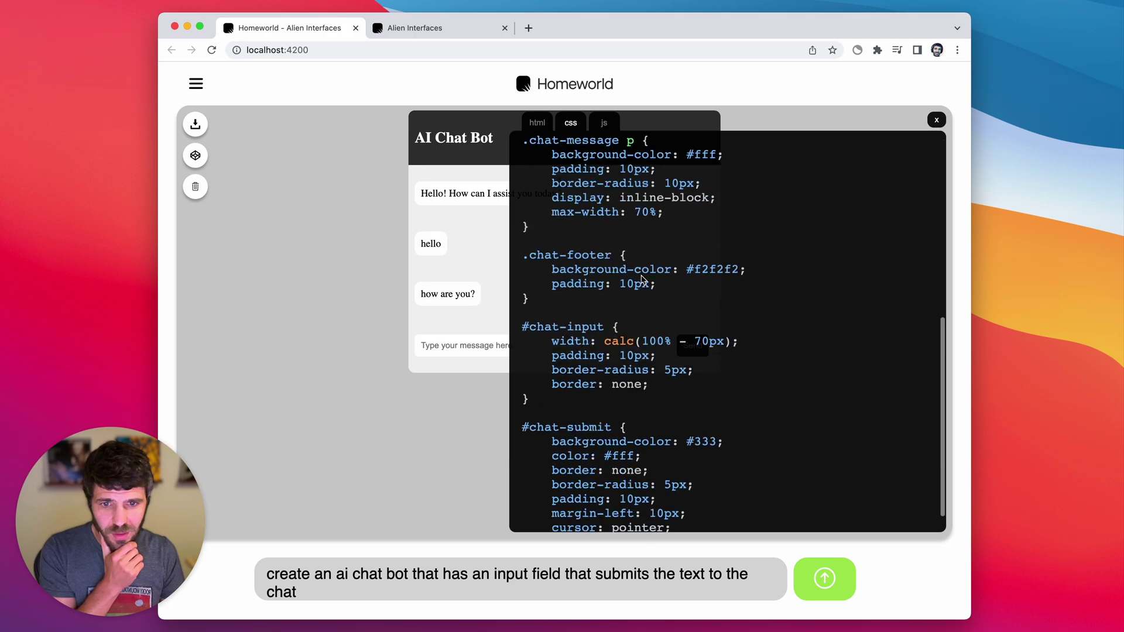
scroll(646, 281, up, 10)
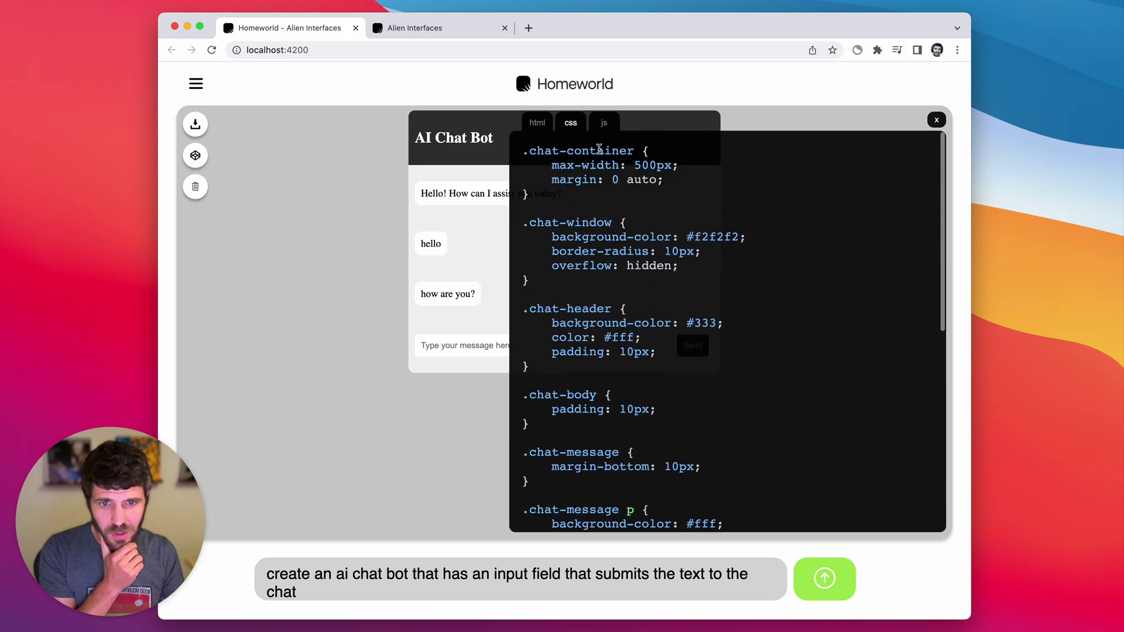
click(606, 124)
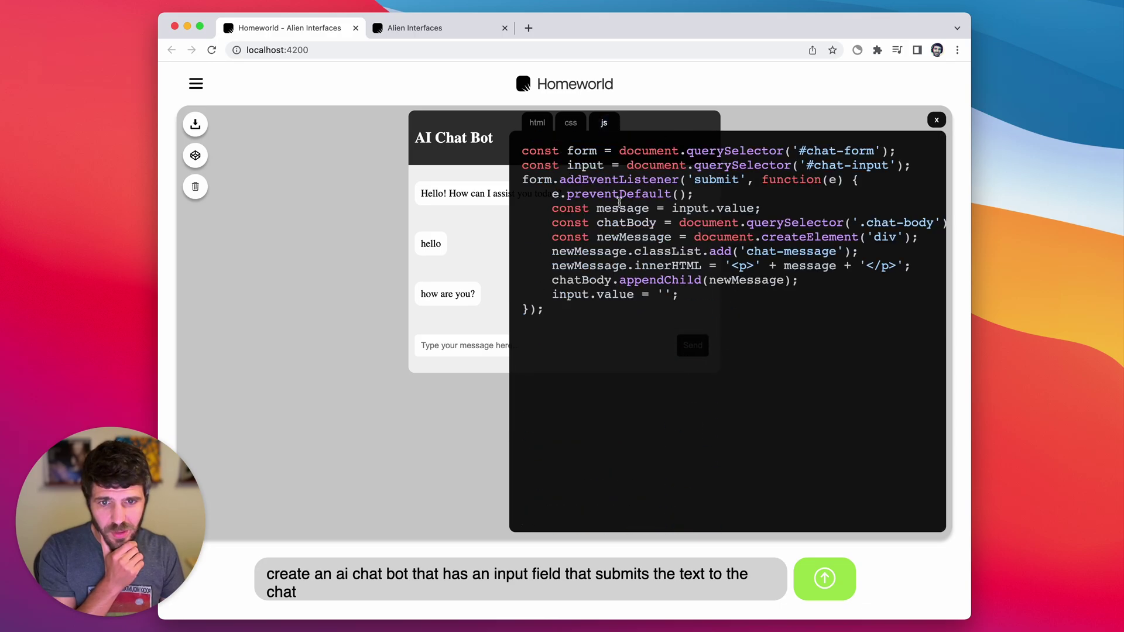
click(936, 121)
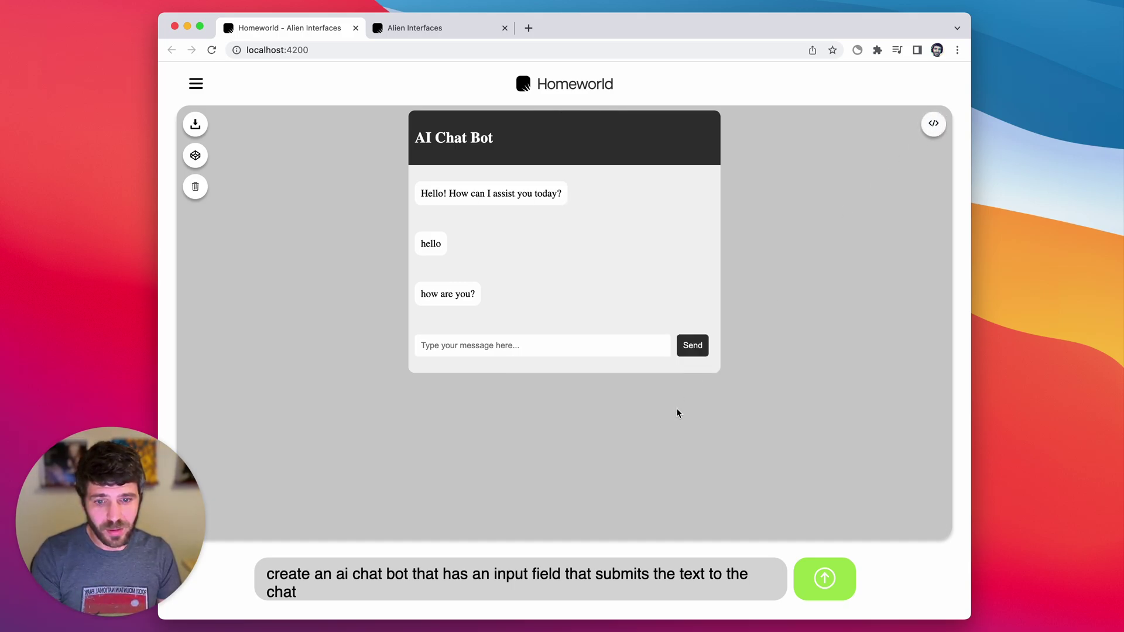
Replace the prompt with a request to reply 'Hi I am a friendly chat bot' on submission
click(376, 580)
key(super+a)
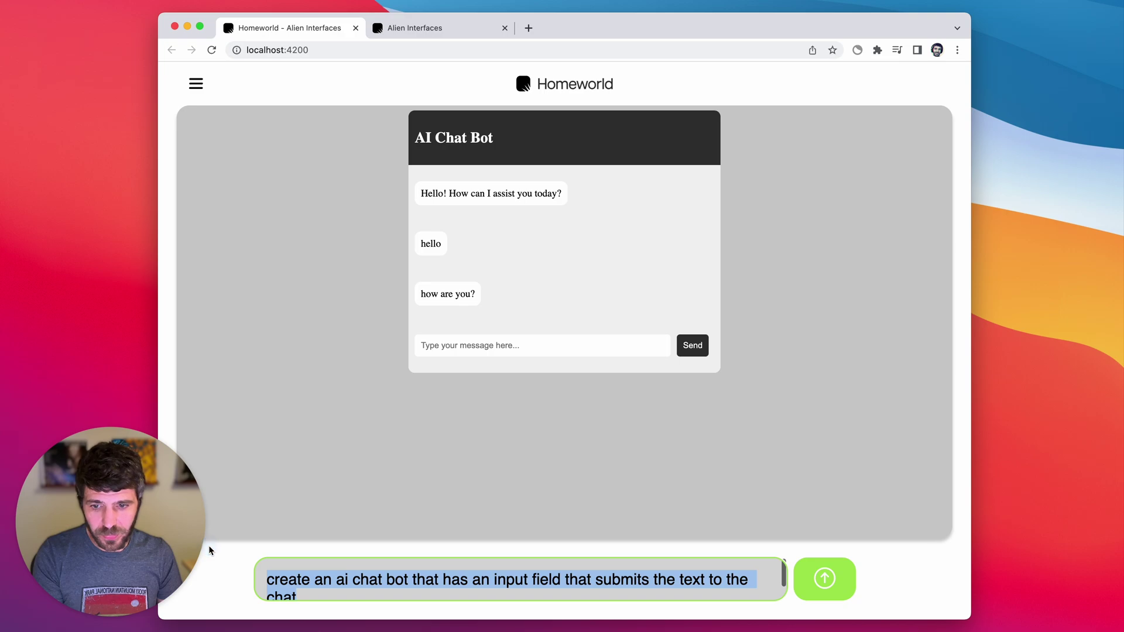
key(BackSpace)
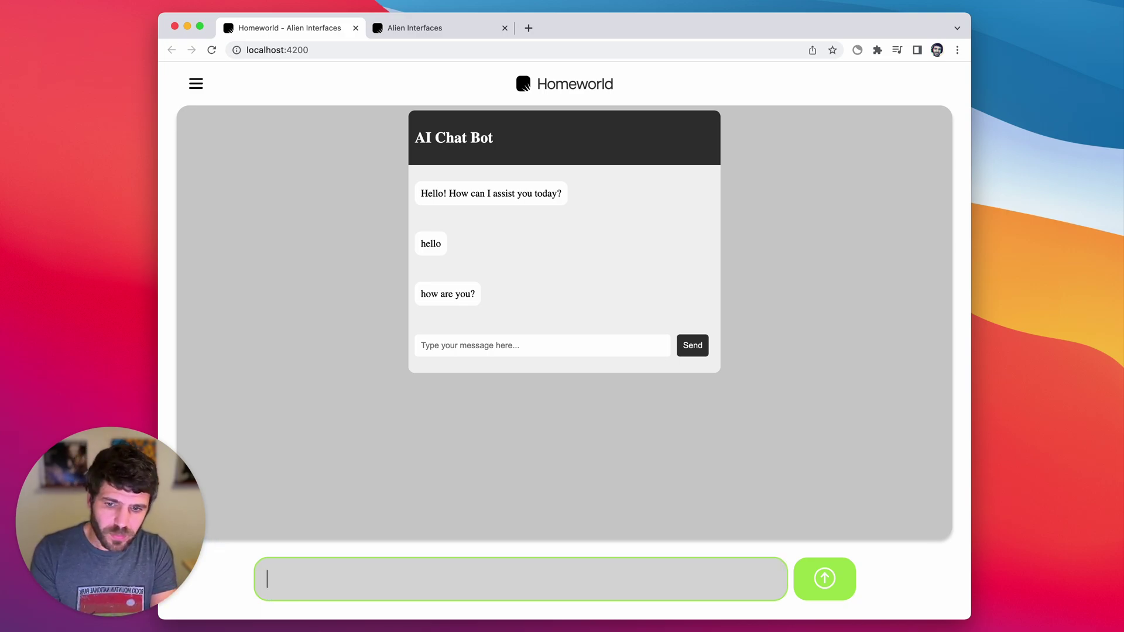
text(upon submis)
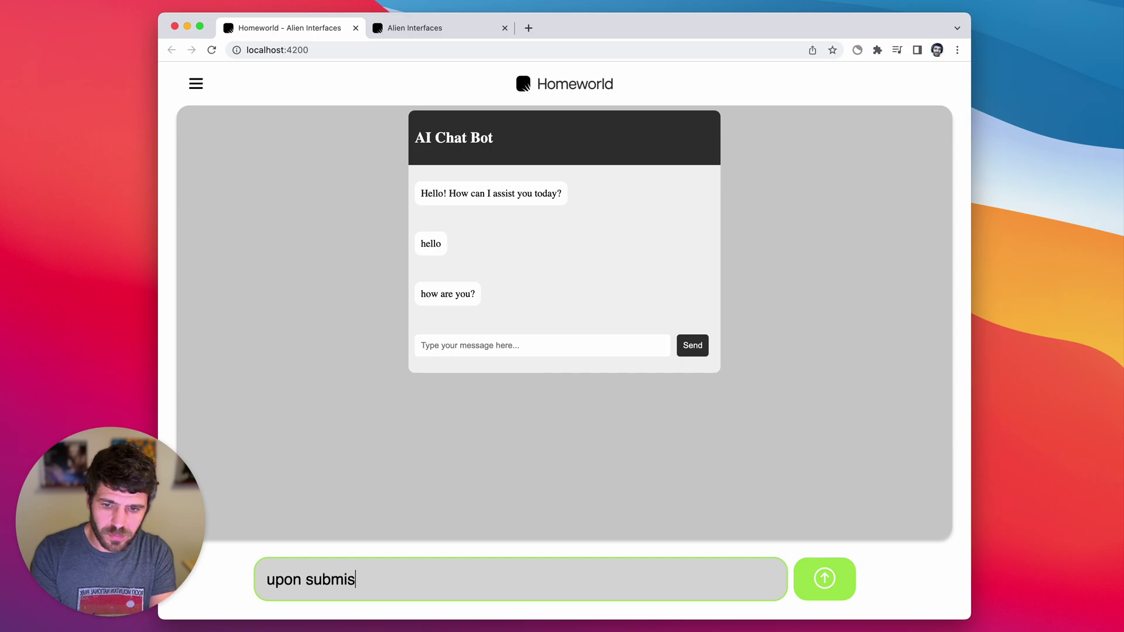
text(sion add)
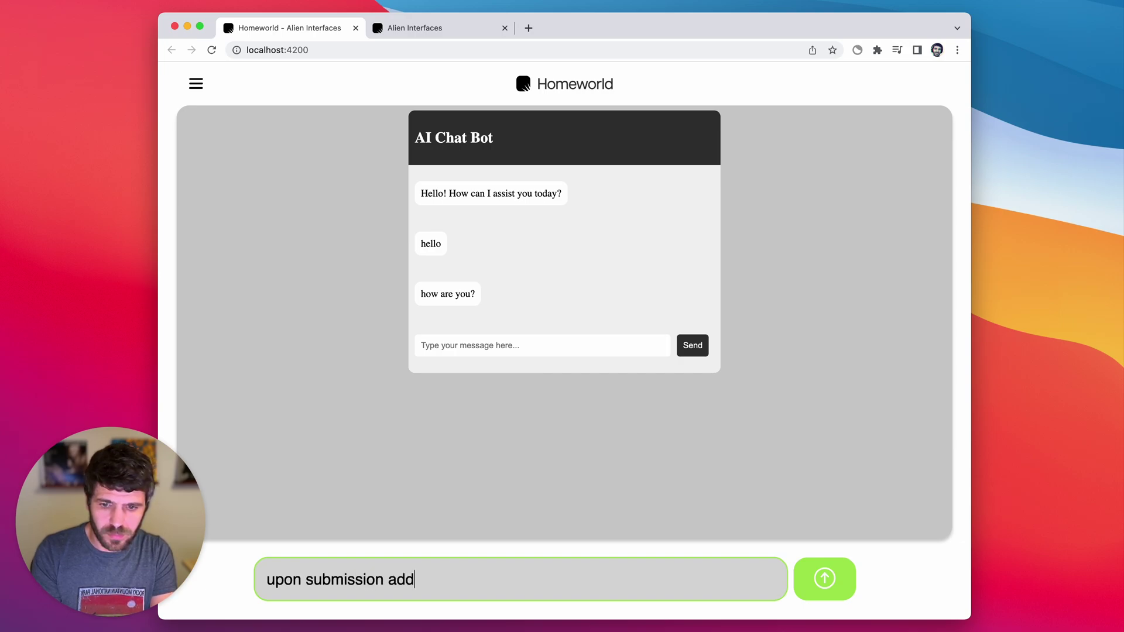
text( a response th)
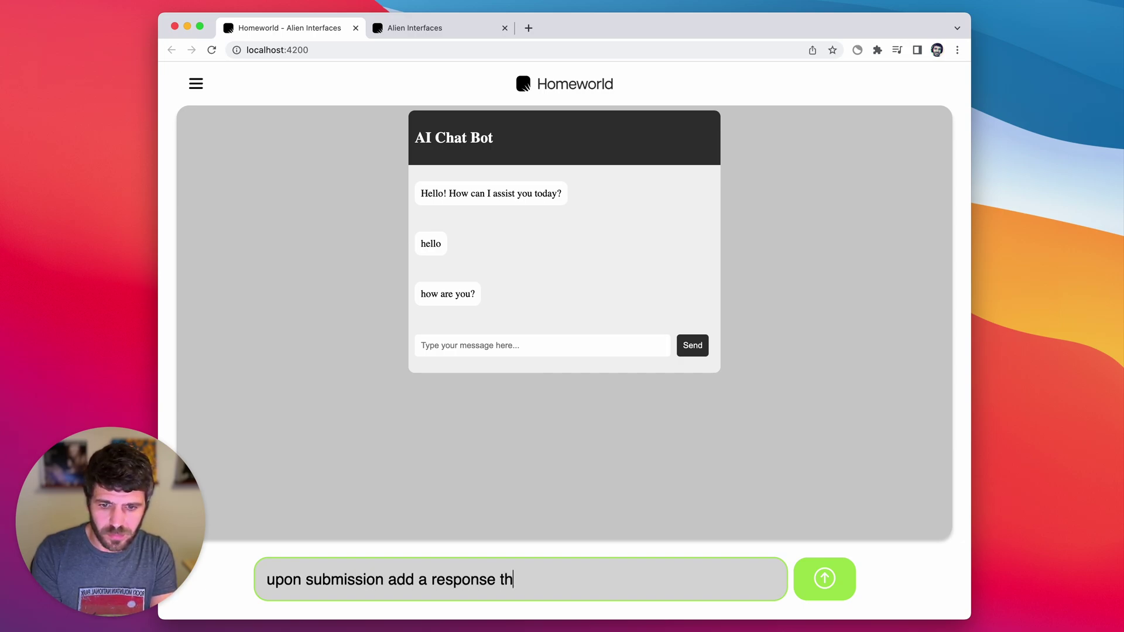
text(at sasyys)
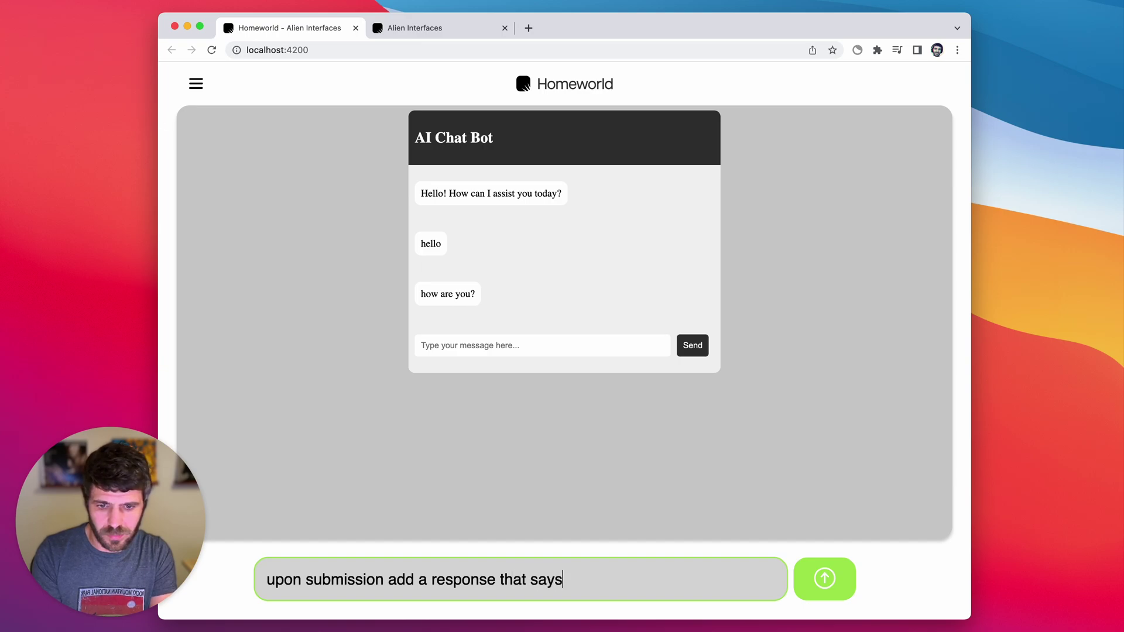
text( "Hi a)
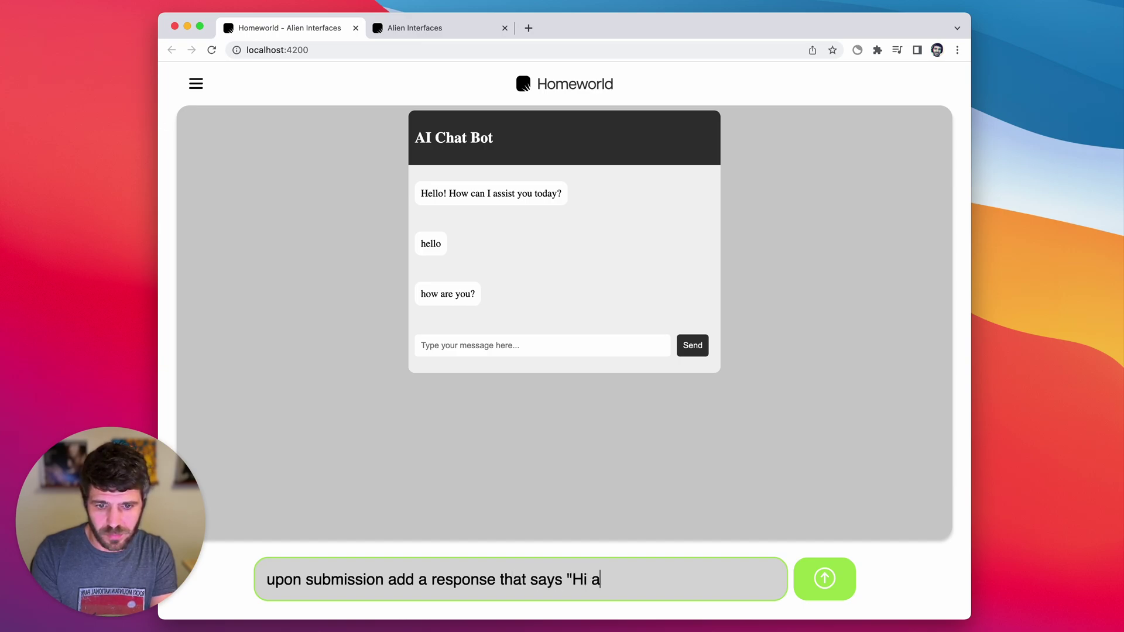
key(BackSpace)
text(I am a f)
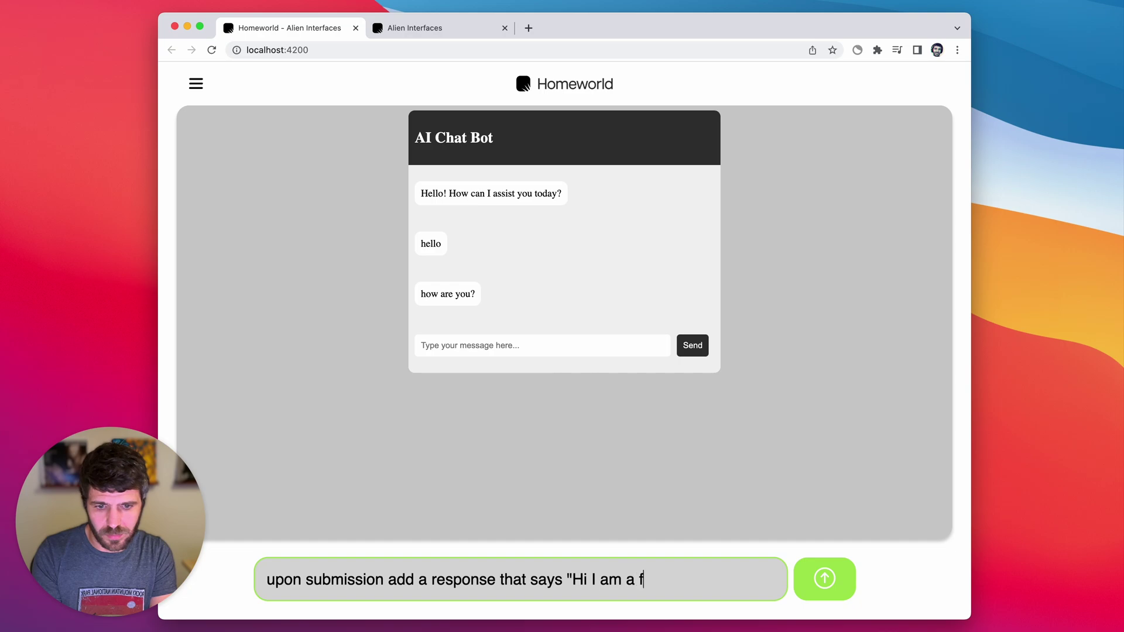
text(riefl)
text(ndly chat bot)
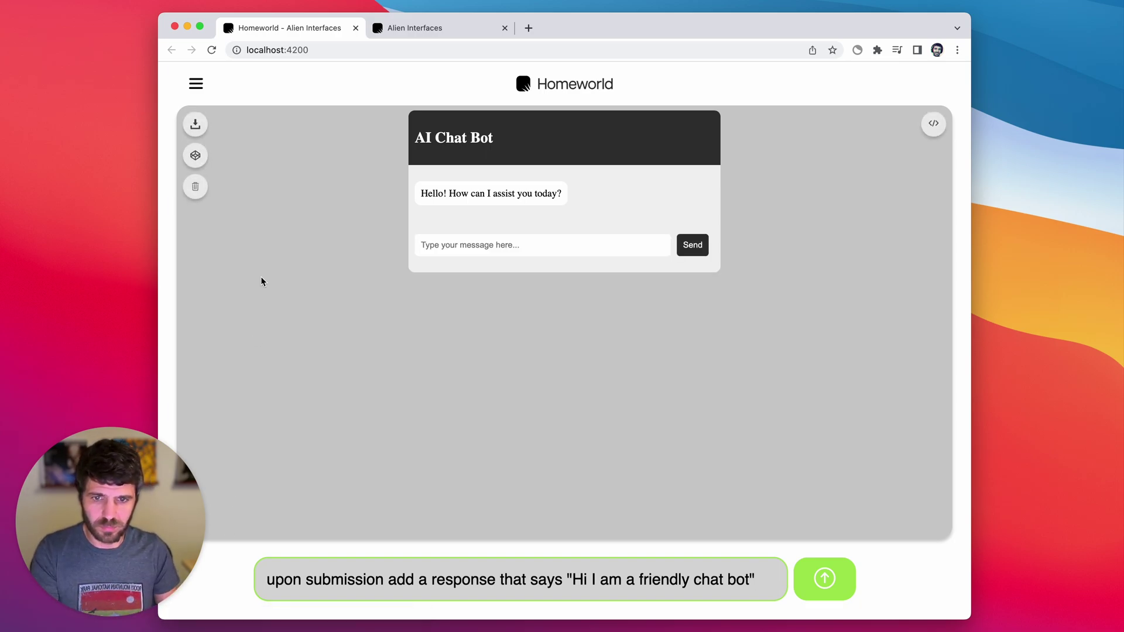
Send 'Hello' to the regenerated chat bot and get its friendly reply
click(433, 244)
text(H)
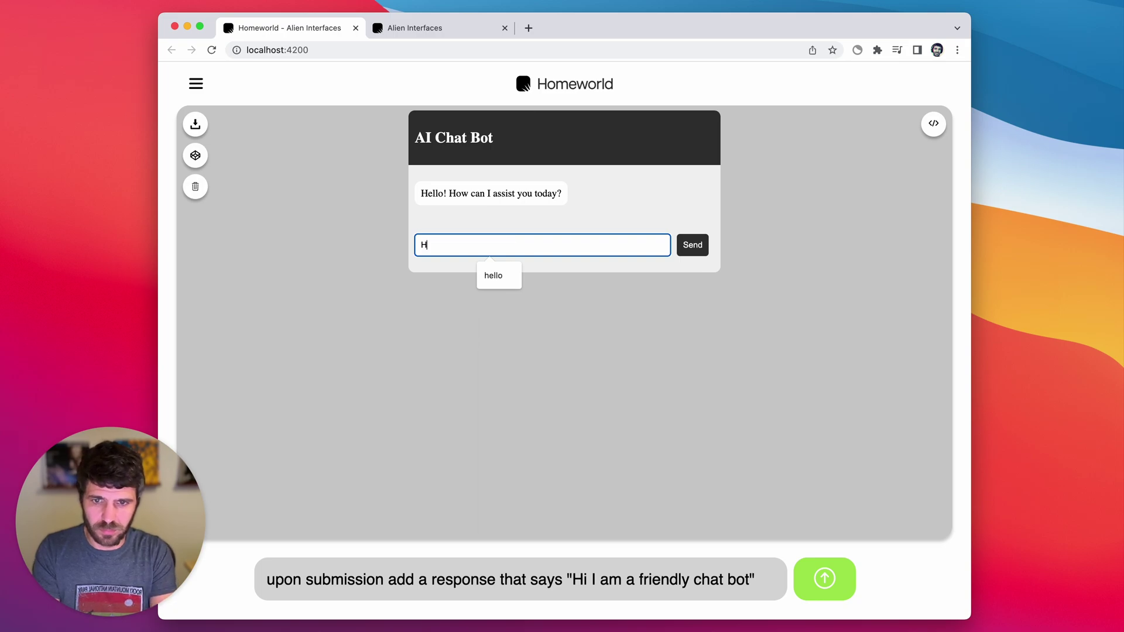
text(ello)
key(Return)
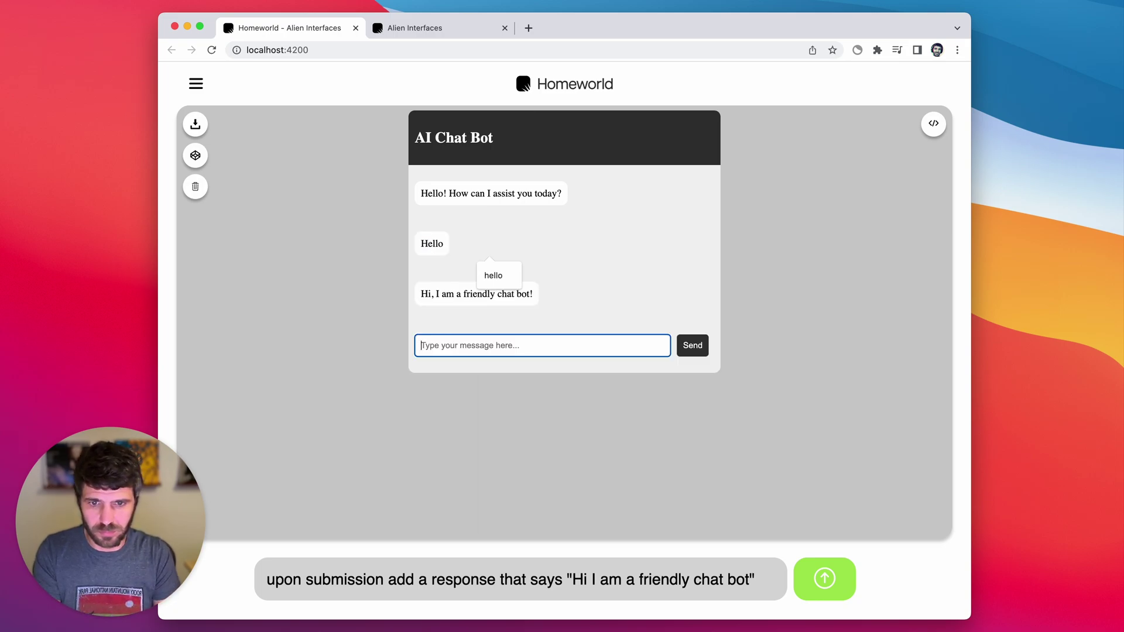
click(613, 242)
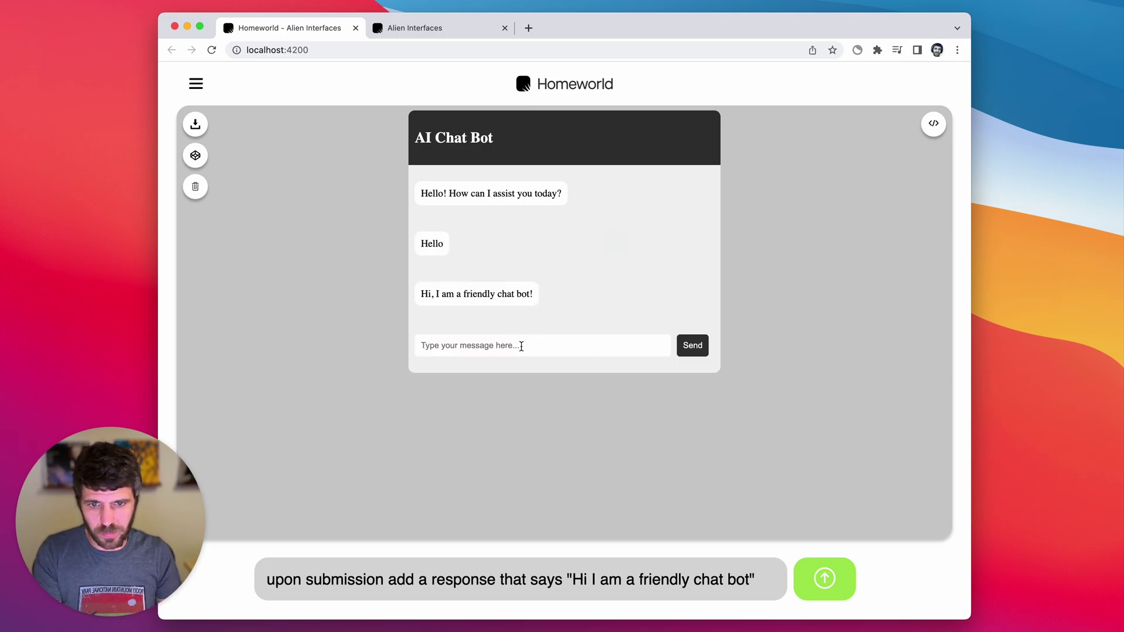
Inspect the reply text in the regenerated page's JavaScript, then close the code view
click(934, 126)
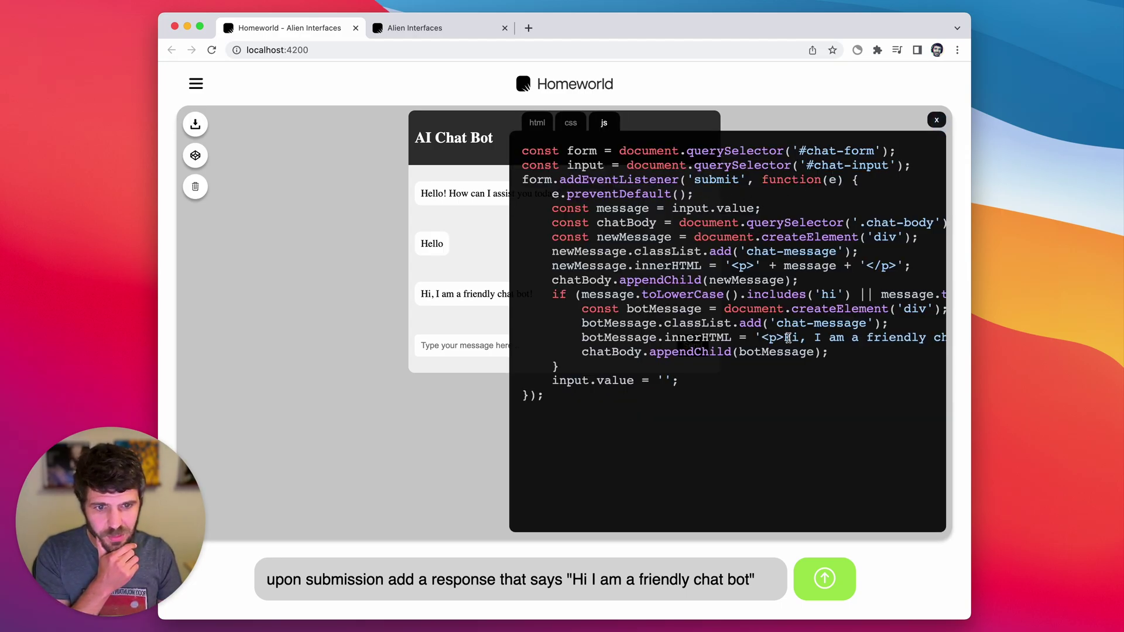
drag(788, 338, 855, 339)
click(843, 338)
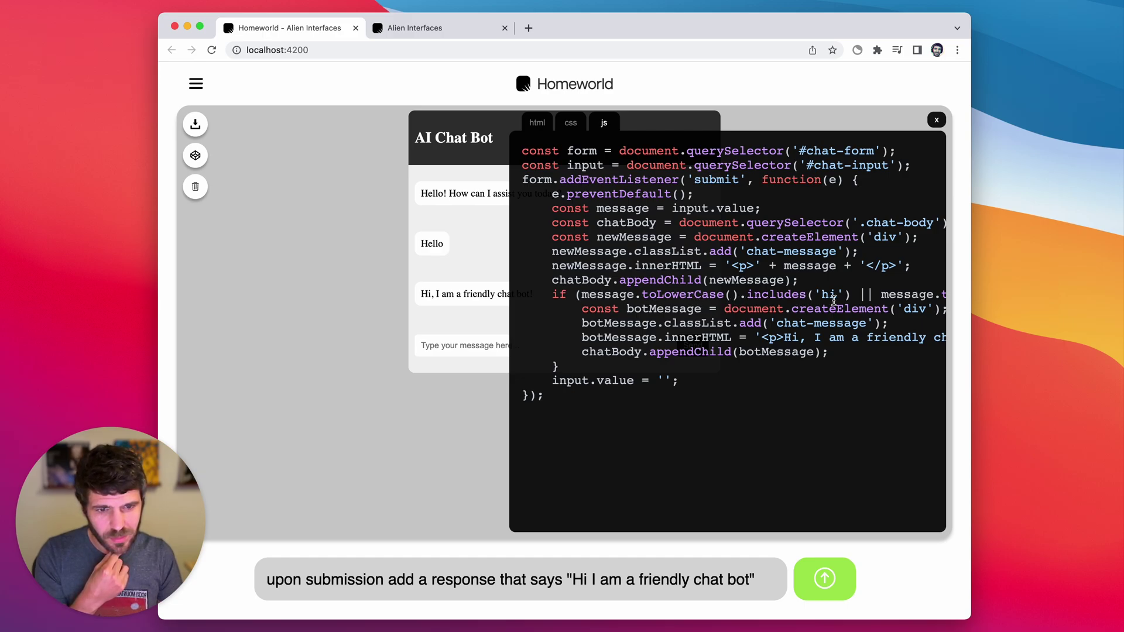
click(935, 121)
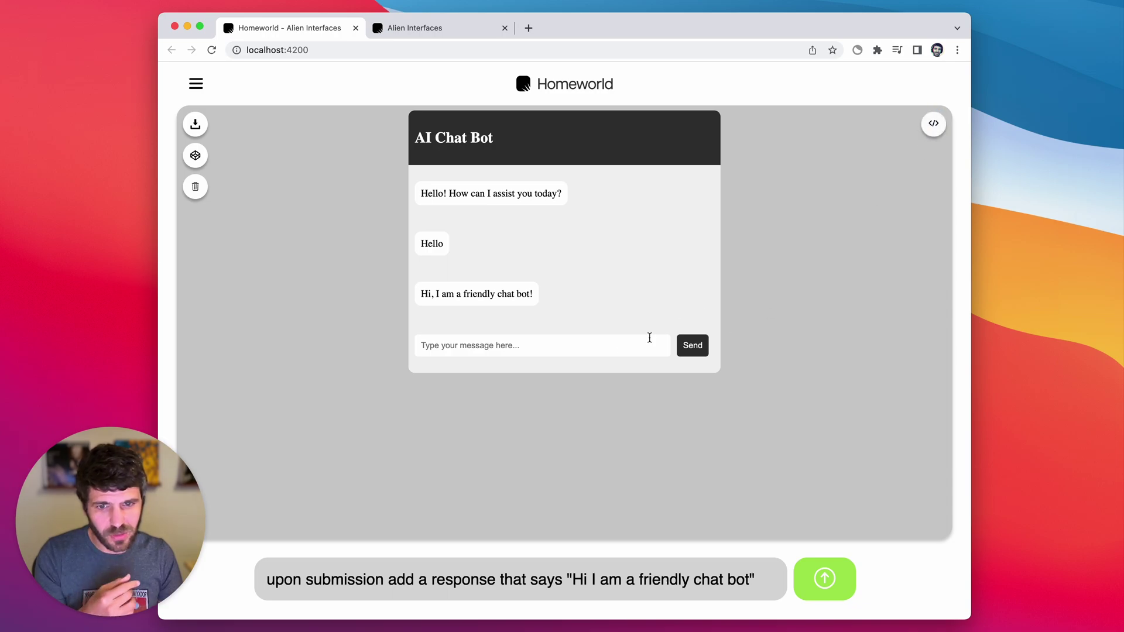
Send 'test' to the chat bot and review its greeting-only reply logic in the code
click(494, 350)
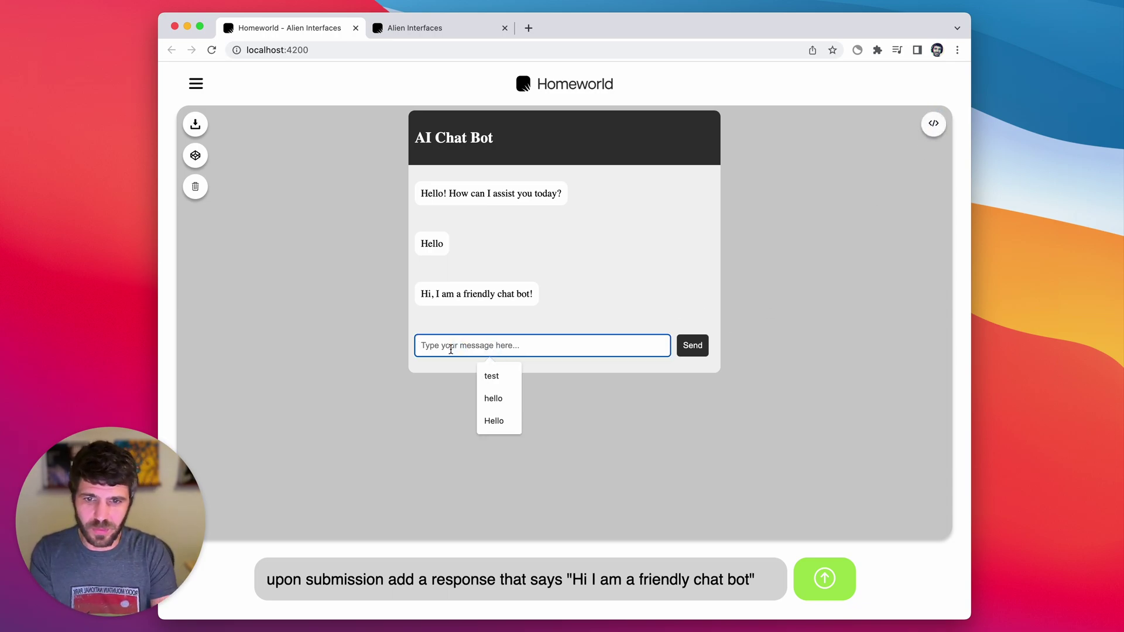
text(test)
key(Return)
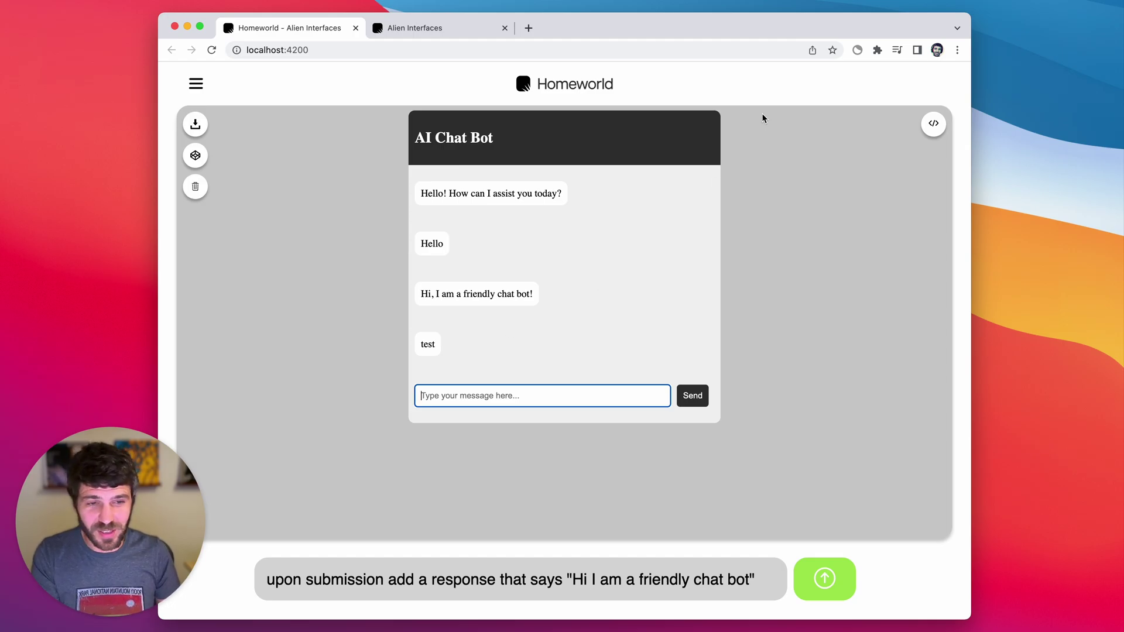
click(933, 123)
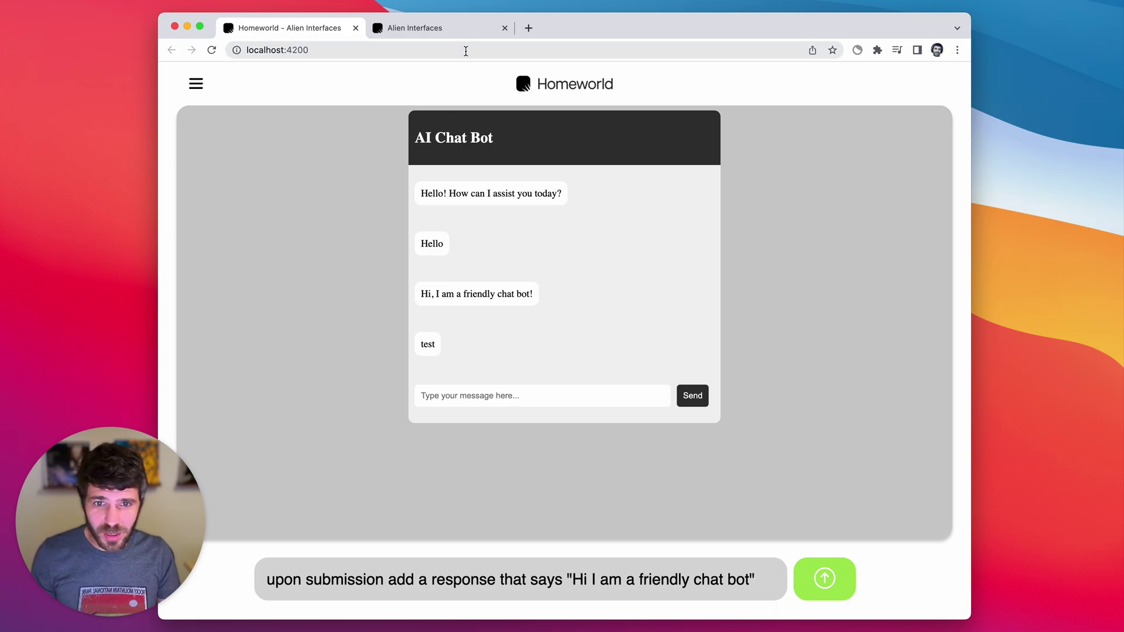
Switch to the Alien Interfaces tab showing its gallery of interface designs
click(425, 30)
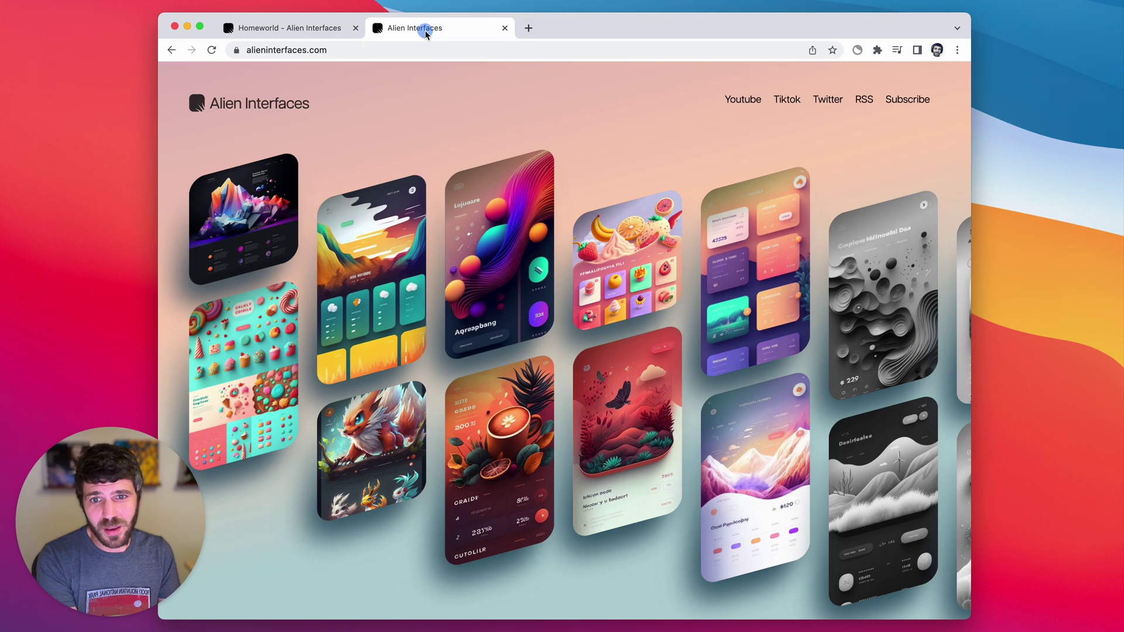